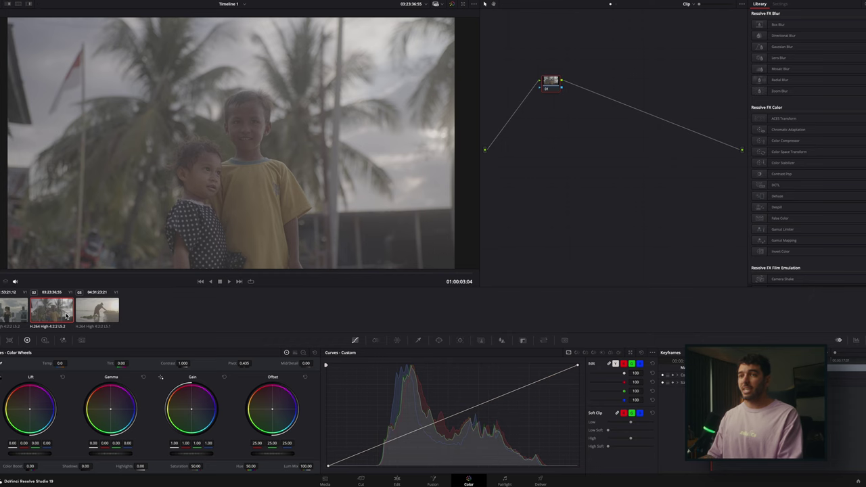
Review the flat log footage by switching between the three clips on the timeline and scrubbing through the seaweed harvester shot.
click(116, 321)
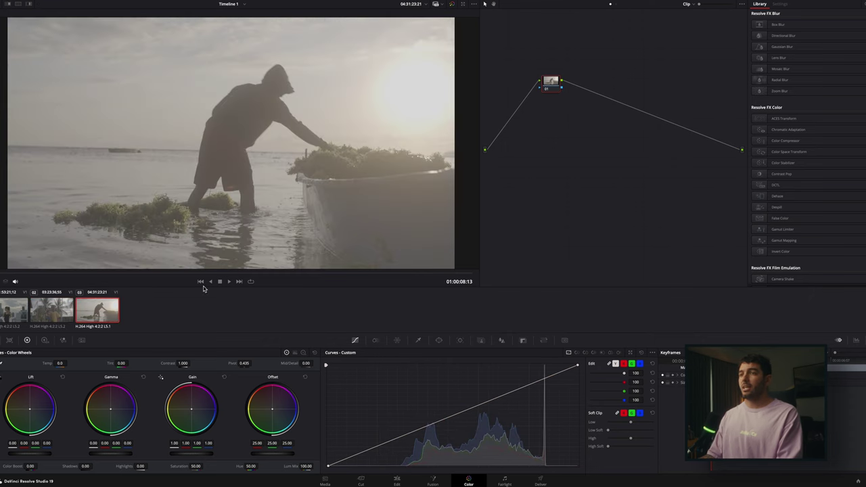
click(208, 274)
drag(208, 274, 60, 274)
click(53, 308)
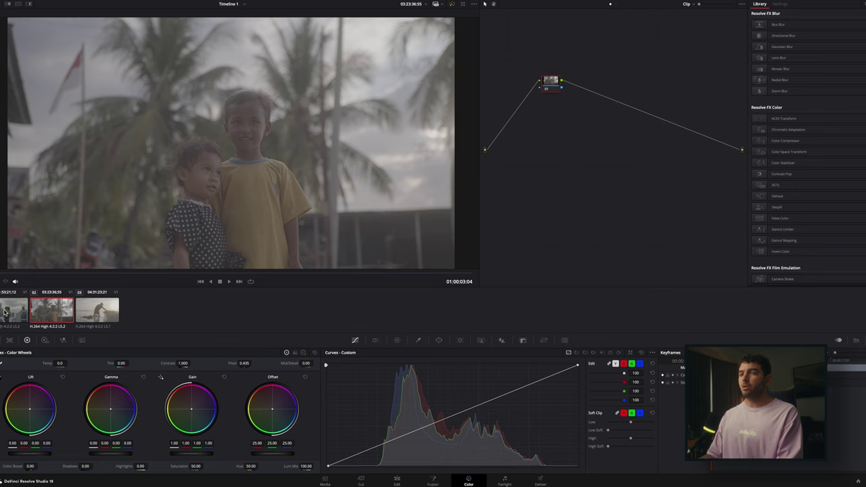
click(5, 311)
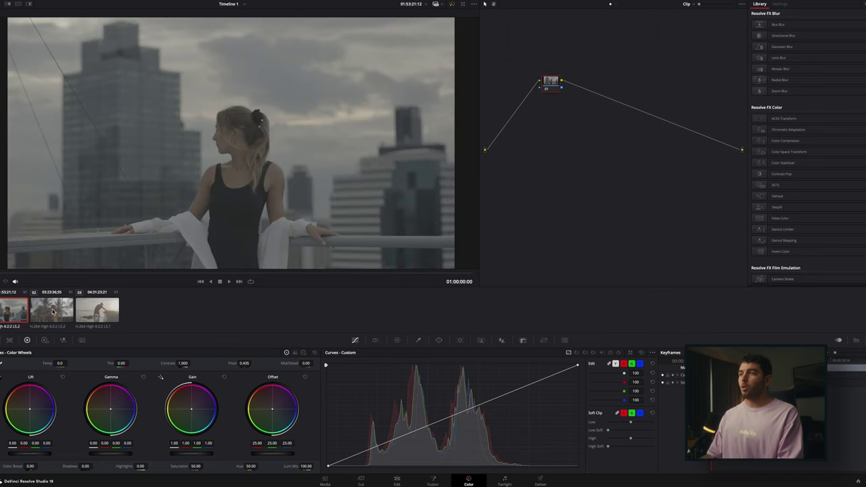
click(52, 311)
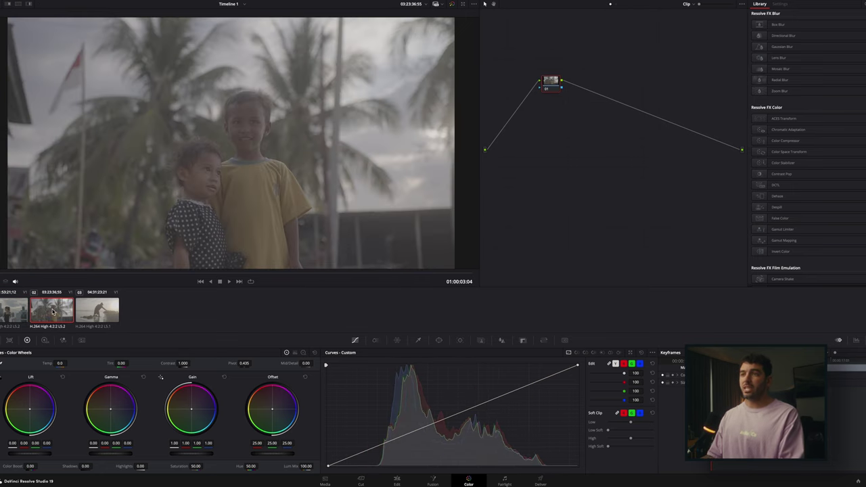
click(105, 314)
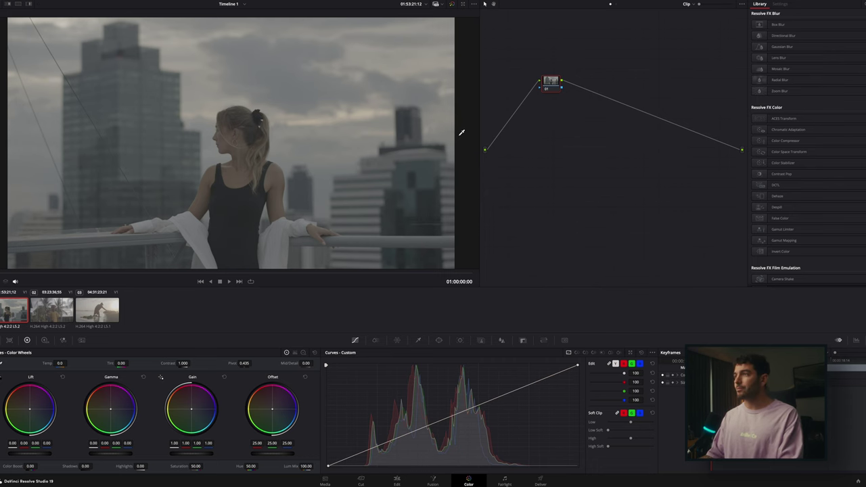
Add four serial nodes to the rooftop clip and arrange them with the first above, three in a middle row and the last below.
key(alt+s)
key(alt+s)
key(alt+s)
key(alt+s)
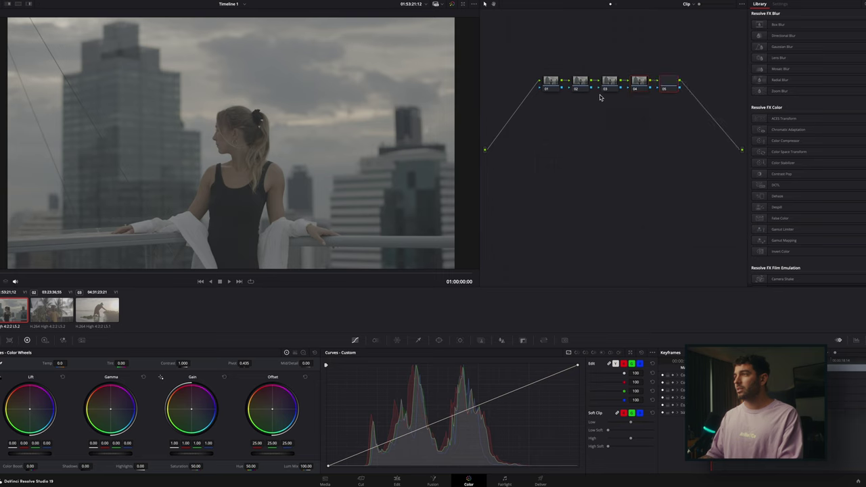
drag(550, 80, 521, 44)
drag(579, 81, 559, 100)
drag(613, 86, 599, 104)
drag(643, 87, 601, 102)
Label the first and last nodes "cst" and apply the Color Space Transform effect to both.
click(525, 52)
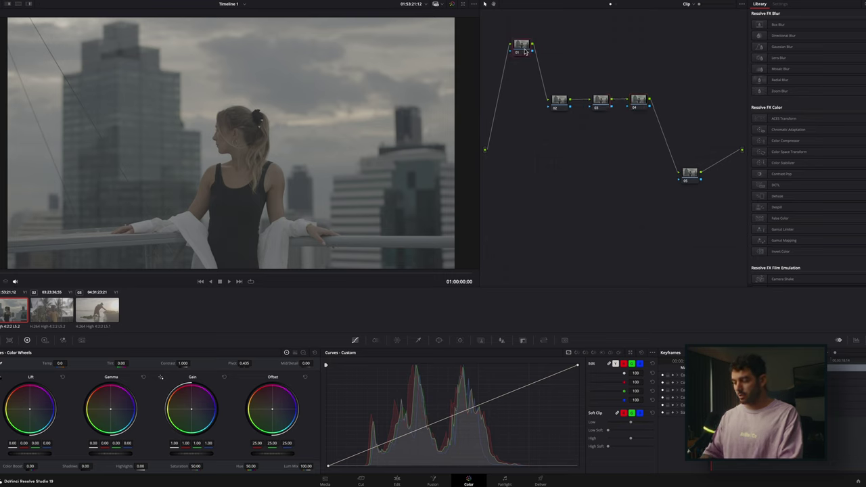
click(690, 177)
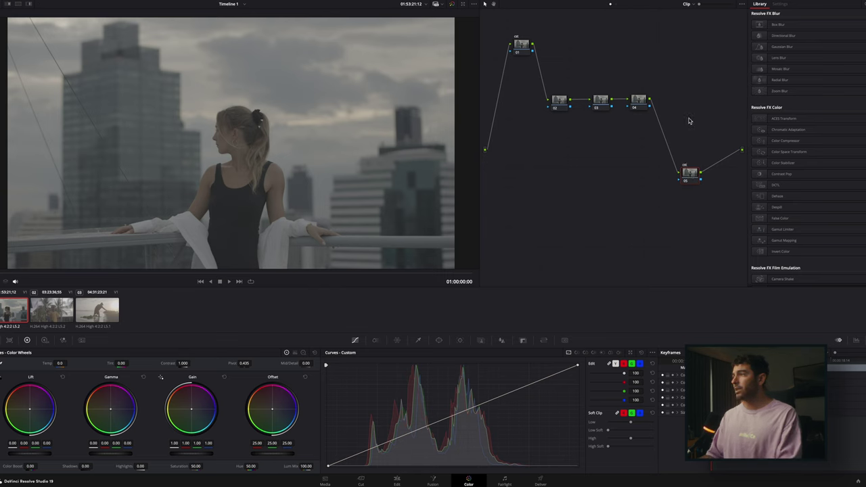
drag(791, 152, 521, 45)
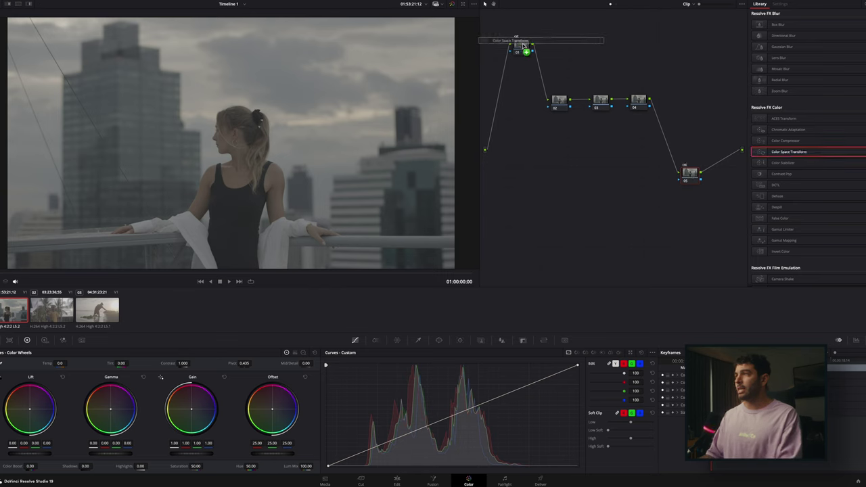
drag(853, 151, 689, 175)
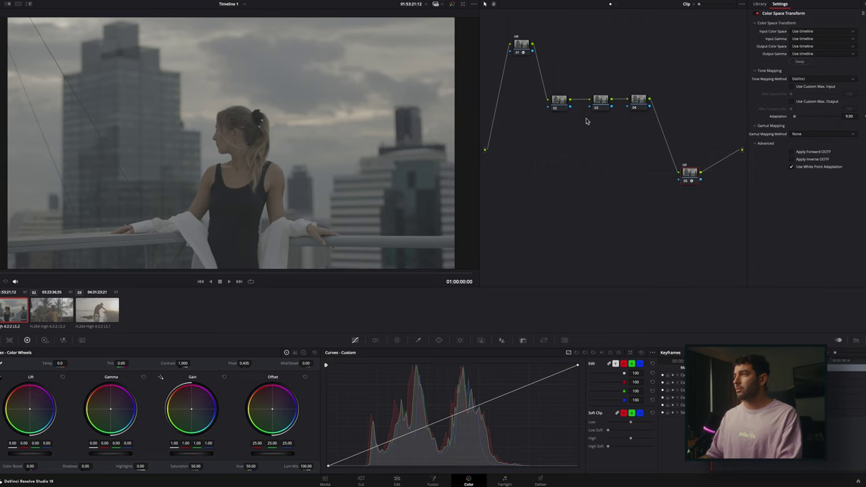
Set the first node's input color space to Sony S-Gamut3.Cine and its input gamma to Sony S-Log3.
click(821, 31)
scroll(824, 80, down, 10)
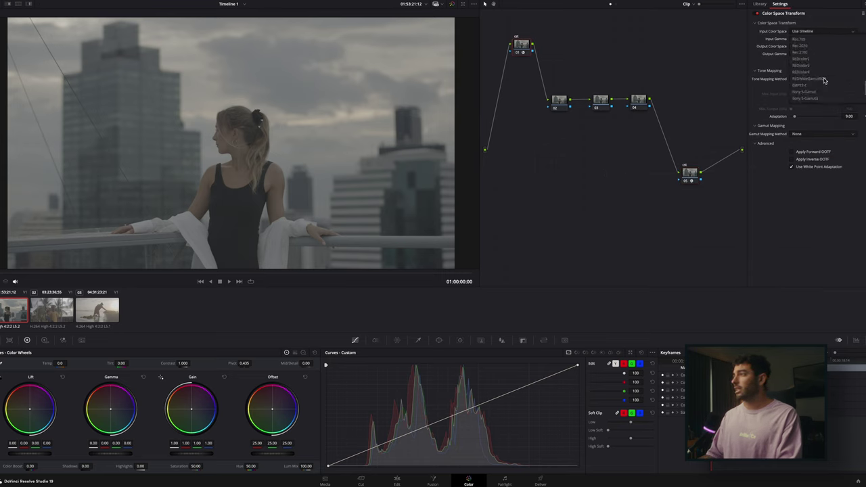
click(824, 78)
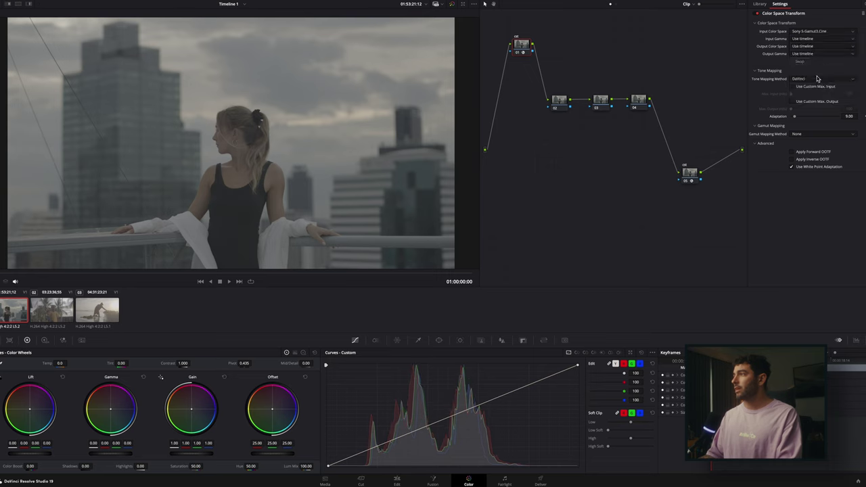
click(825, 39)
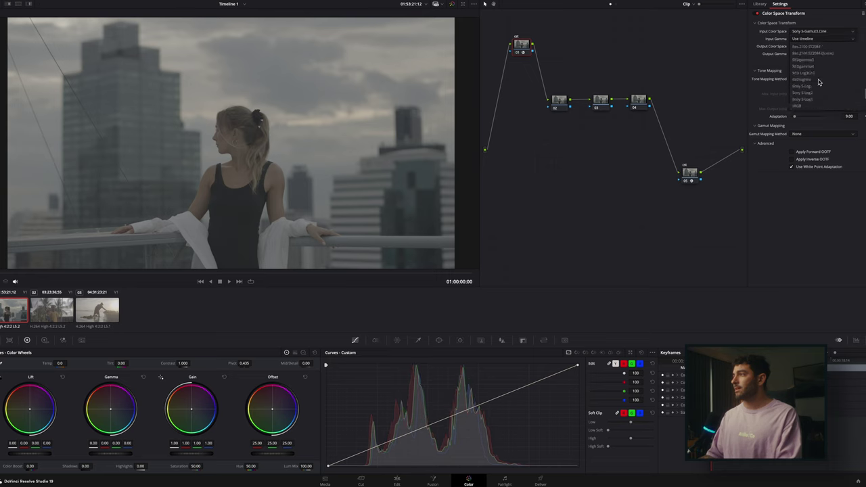
scroll(819, 91, down, 3)
click(819, 102)
Set the first node's output color space to DaVinci Wide Gamut and its output gamma to DaVinci Intermediate.
click(814, 46)
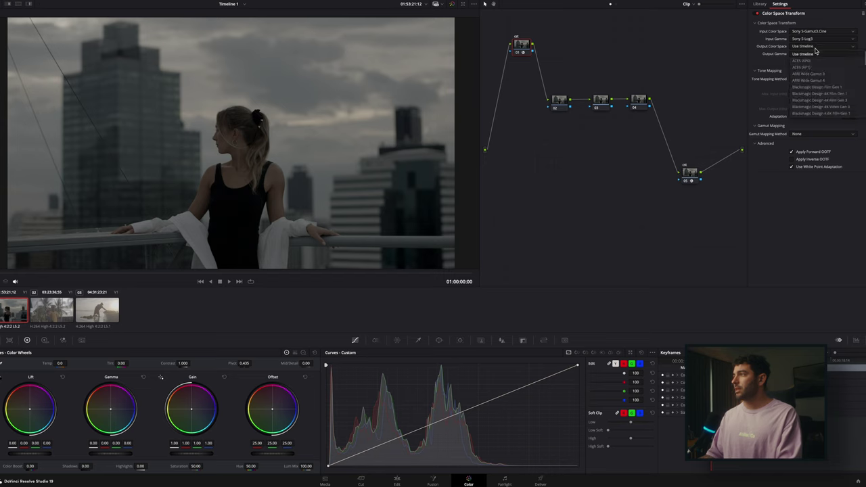
scroll(821, 86, down, 3)
scroll(821, 87, up, 3)
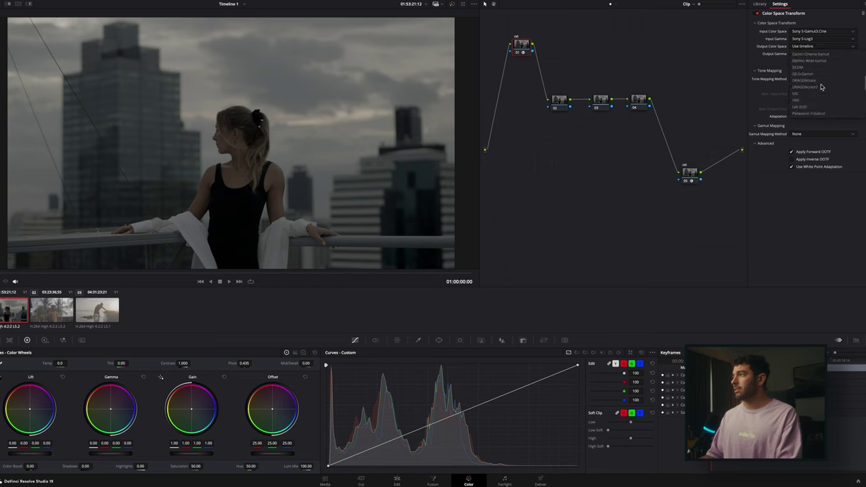
click(826, 88)
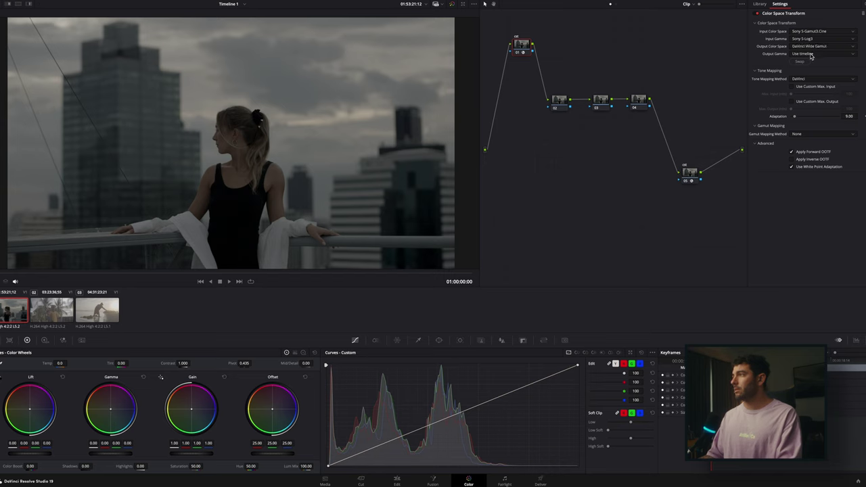
click(811, 54)
scroll(828, 100, down, 3)
click(823, 75)
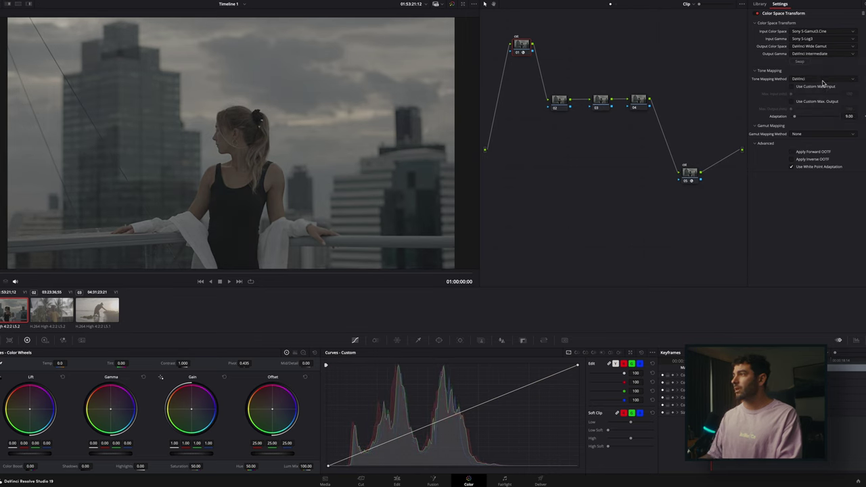
Set the last node's input color space to DaVinci Wide Gamut and its input gamma to DaVinci Intermediate.
click(689, 176)
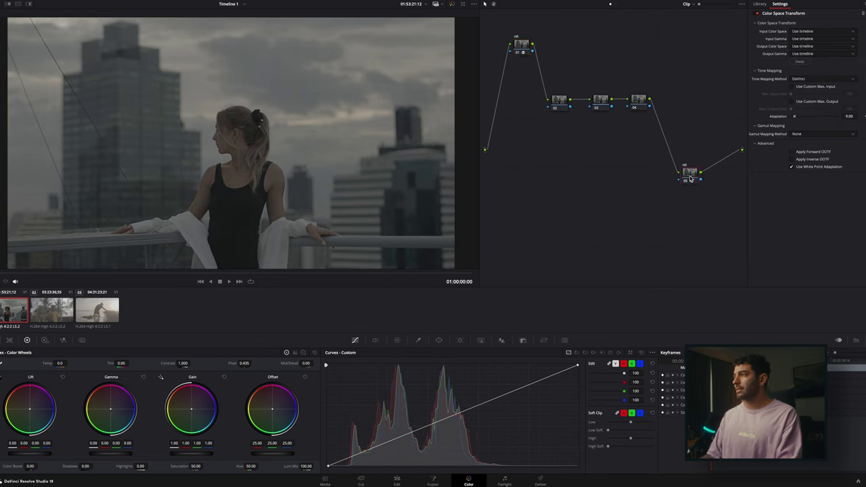
click(820, 31)
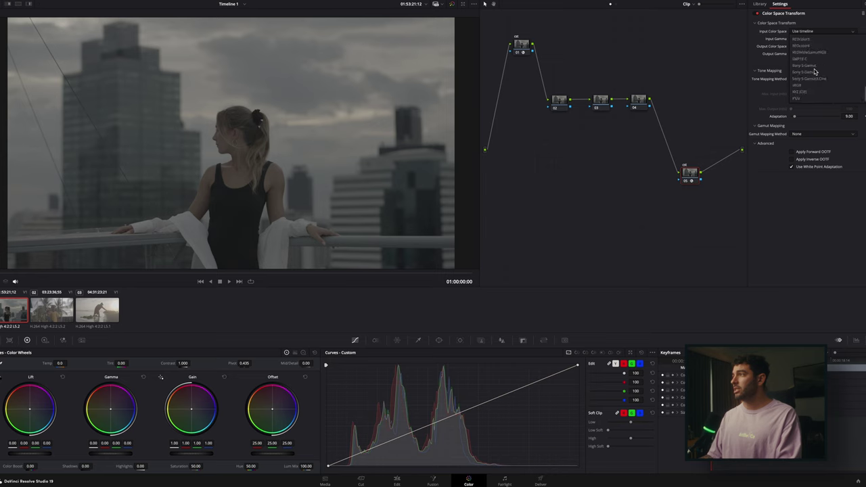
scroll(825, 82, up, 3)
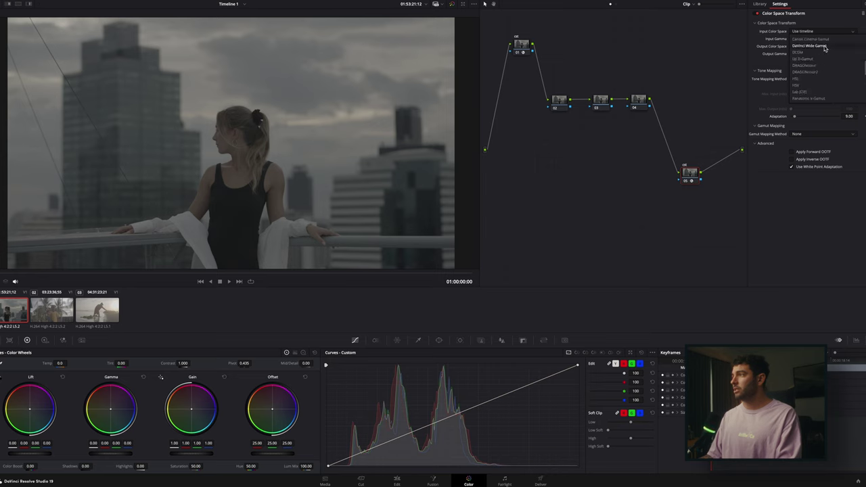
click(810, 79)
click(821, 39)
scroll(825, 70, down, 3)
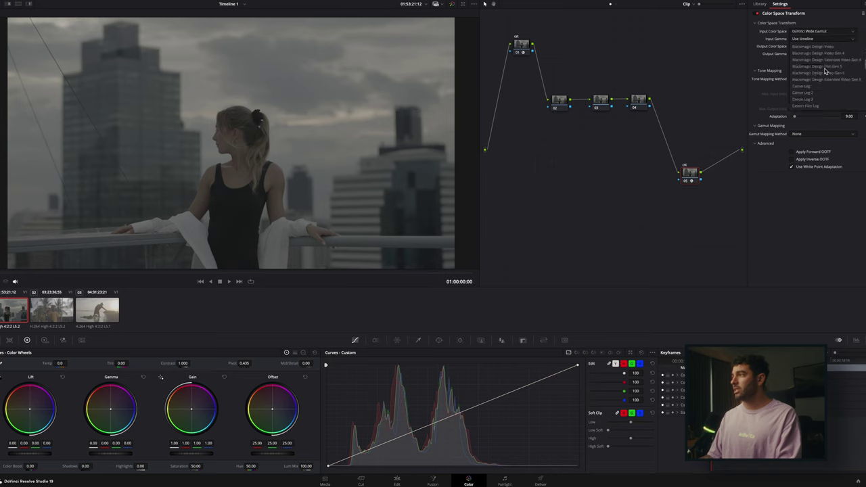
click(825, 71)
Set the last node's output to Rec.709 with Gamma 2.4, and compare the image with and without the grade.
click(817, 47)
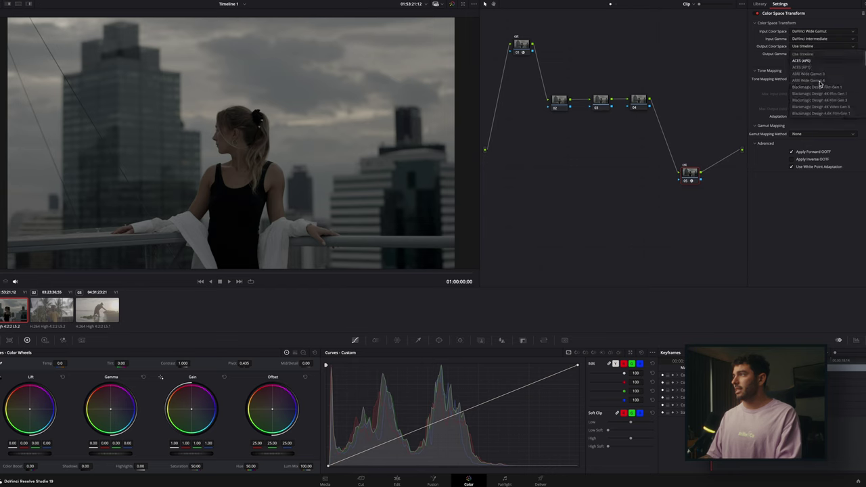
scroll(819, 88, down, 5)
click(811, 80)
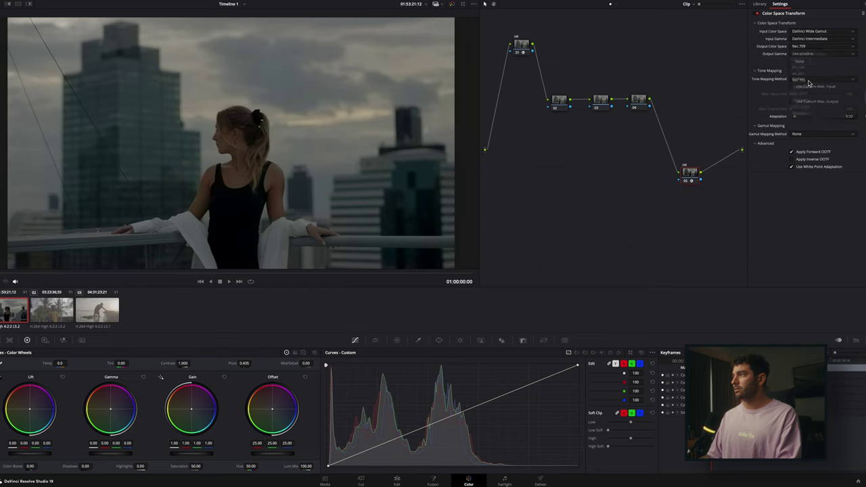
click(818, 53)
scroll(814, 81, down, 5)
scroll(814, 81, up, 3)
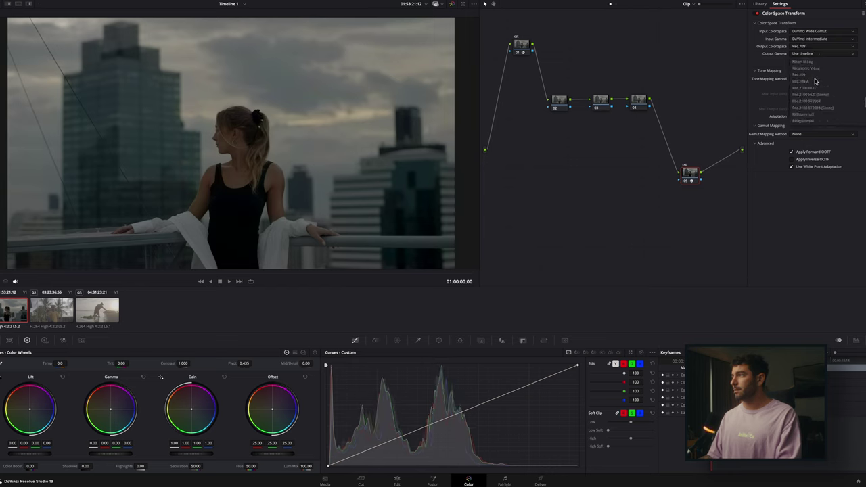
scroll(815, 82, down, 1)
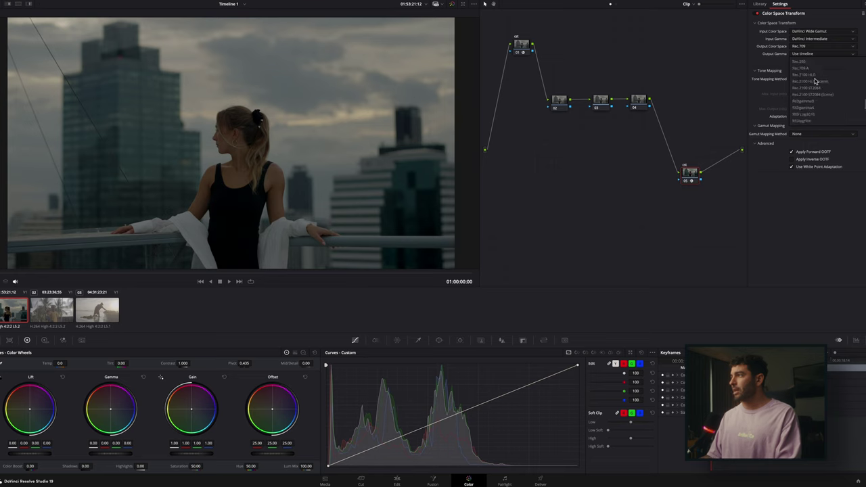
scroll(815, 78, up, 7)
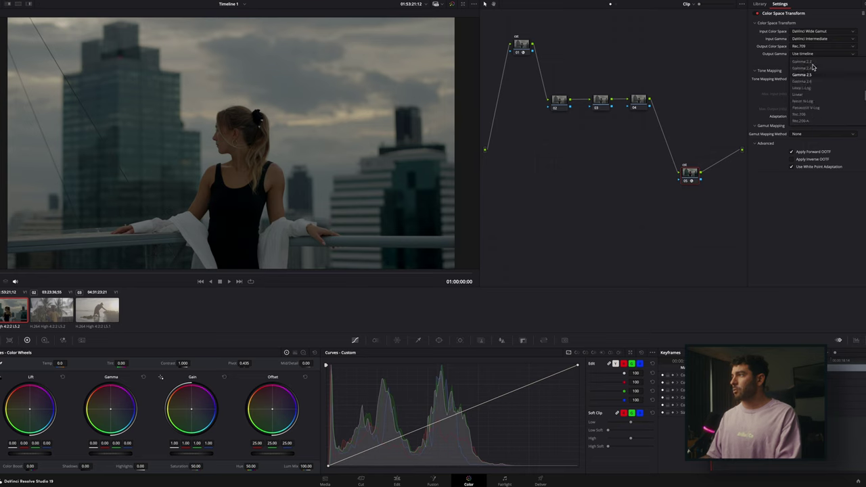
click(812, 70)
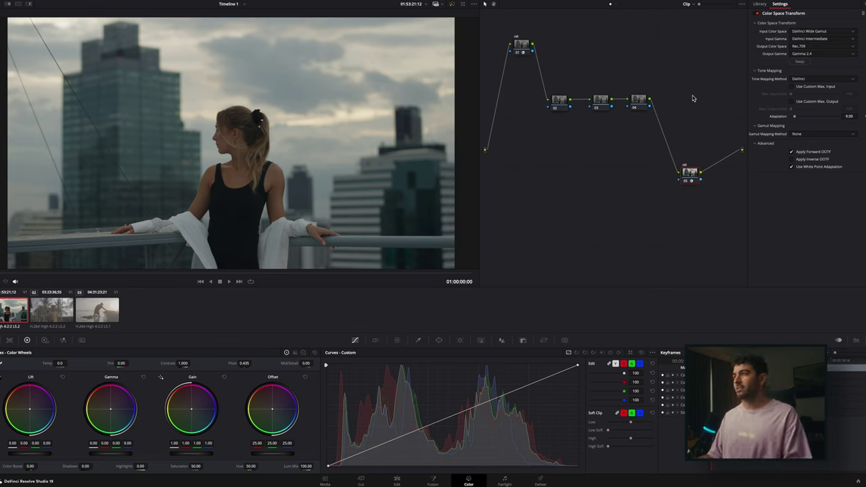
click(452, 4)
click(453, 4)
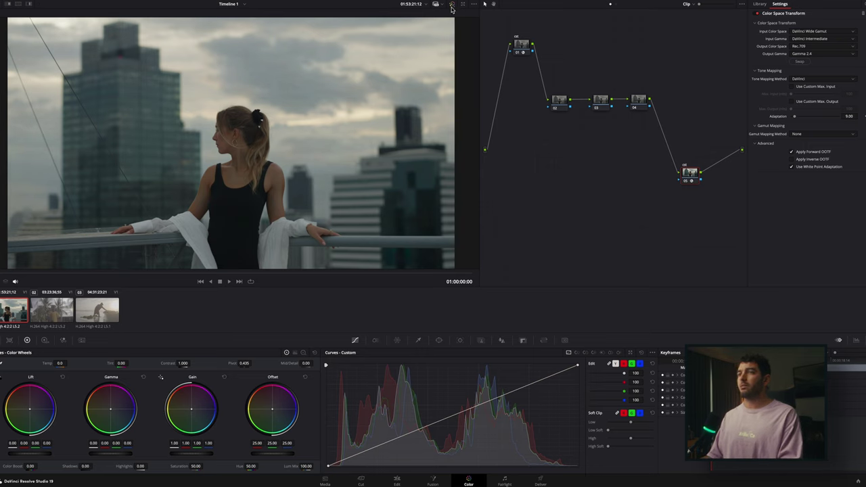
Label node 02 "vignette", add a parallel node beneath it, and reposition the parallel mixer in line with the following nodes.
click(559, 102)
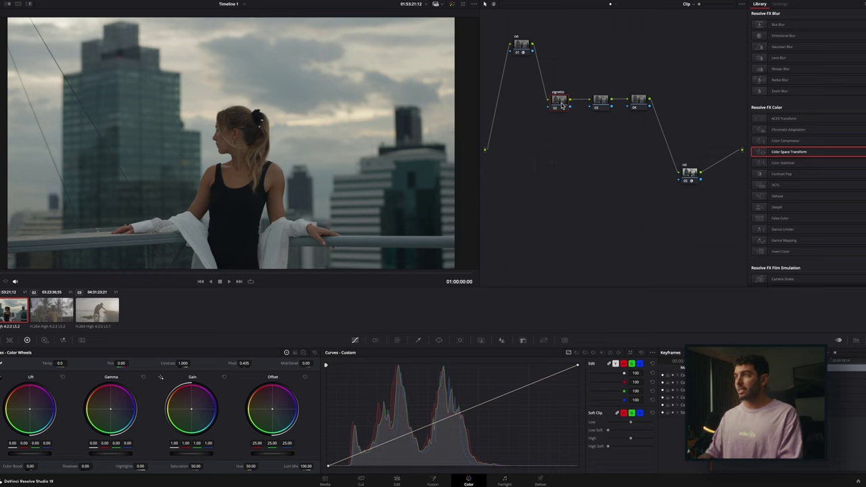
key(alt+p)
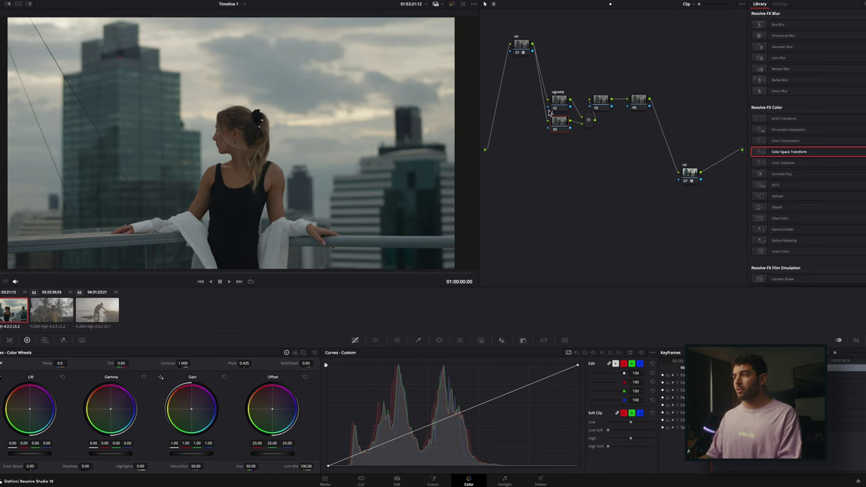
drag(605, 101, 586, 111)
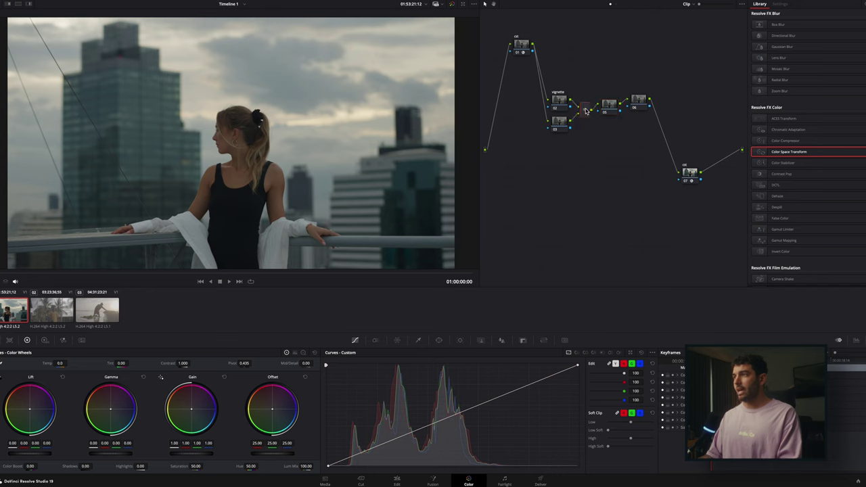
Label the parallel node "mask", align it under the vignette node, and label the two serial nodes following the mixer.
click(558, 106)
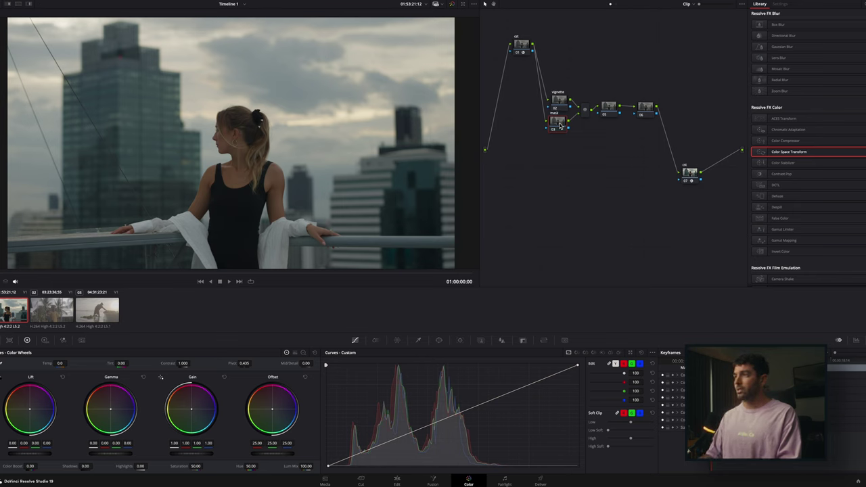
drag(559, 125, 562, 126)
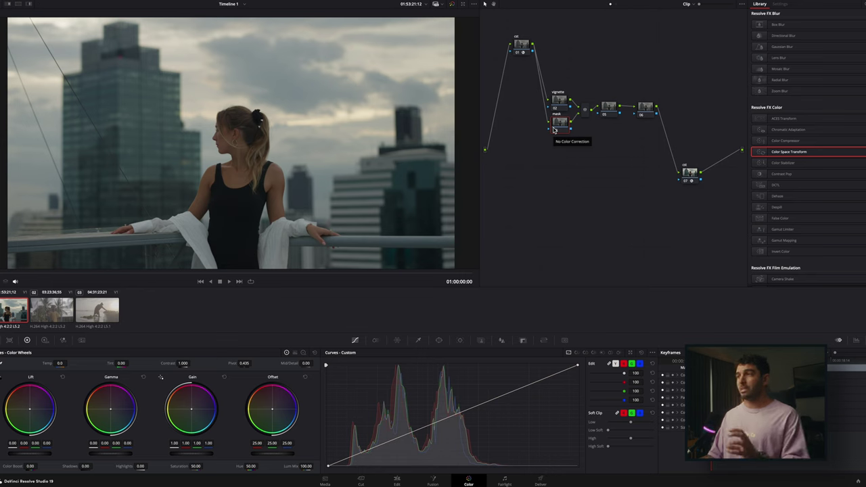
click(613, 108)
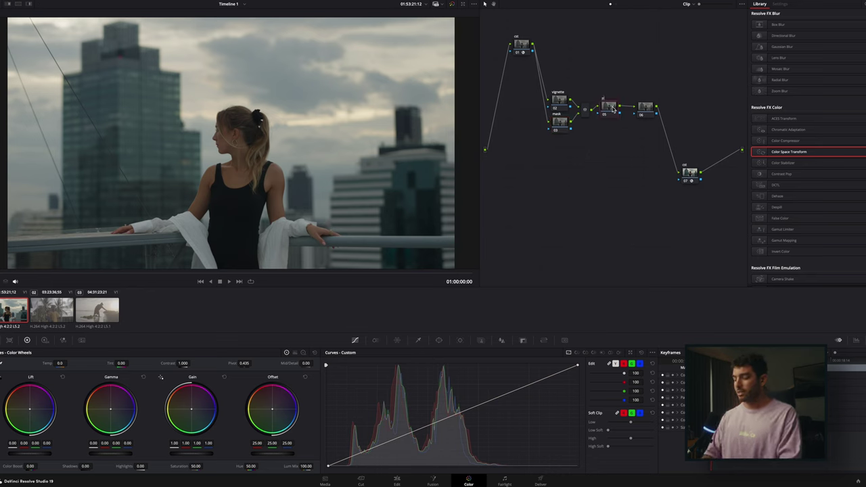
click(646, 107)
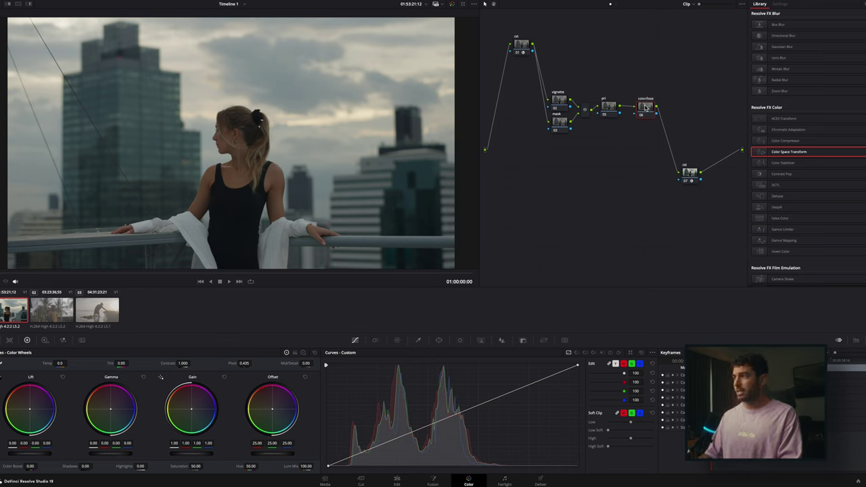
Add a serial node after the color/look node, label it "grain/hal...", and position it directly beneath the color/look node.
key(alt+s)
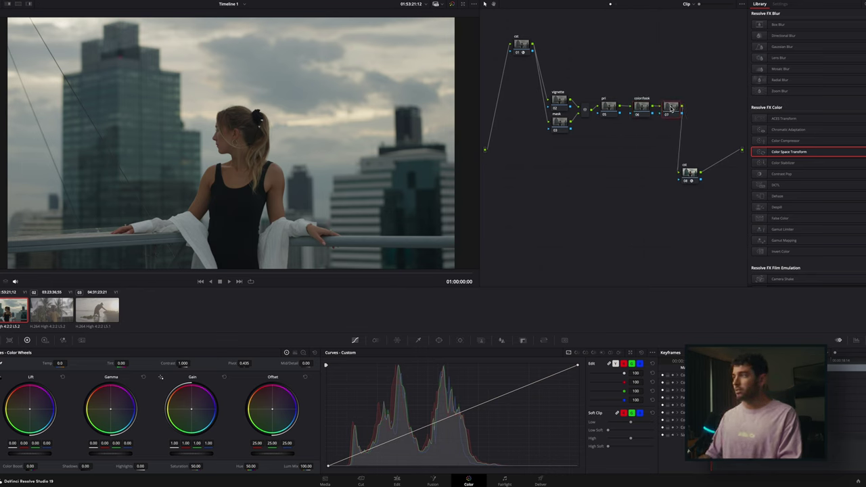
drag(671, 109, 627, 150)
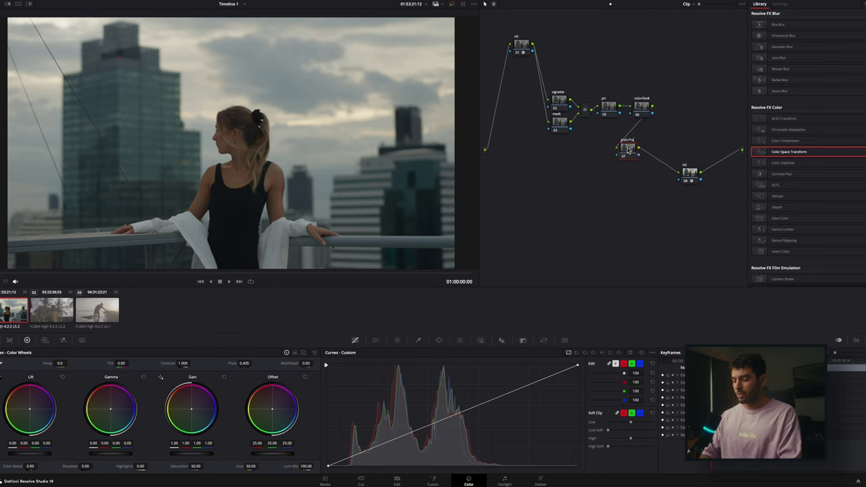
drag(629, 150, 648, 157)
click(642, 115)
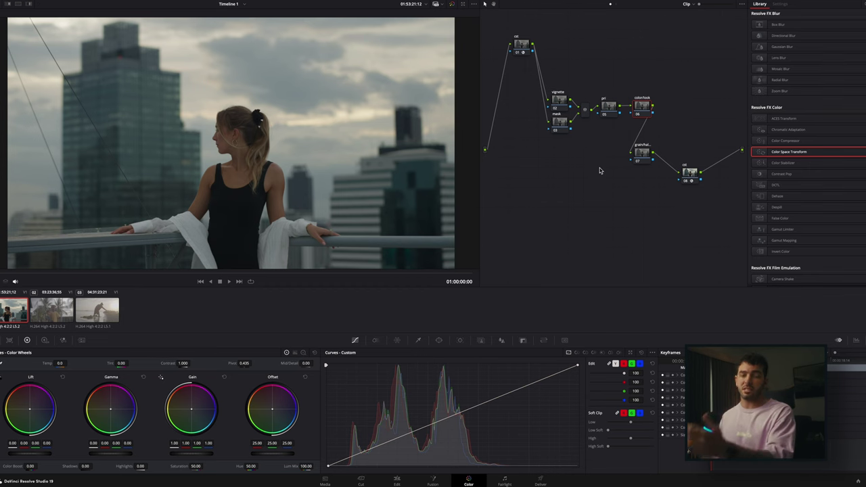
Shape a gentle S-curve on the pri node's custom curve, with slightly lowered shadows and raised midtones and highlights.
click(558, 122)
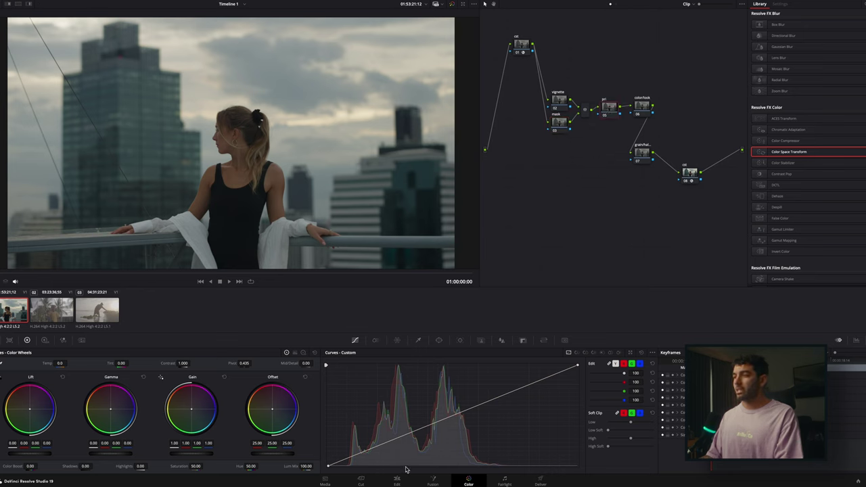
click(370, 451)
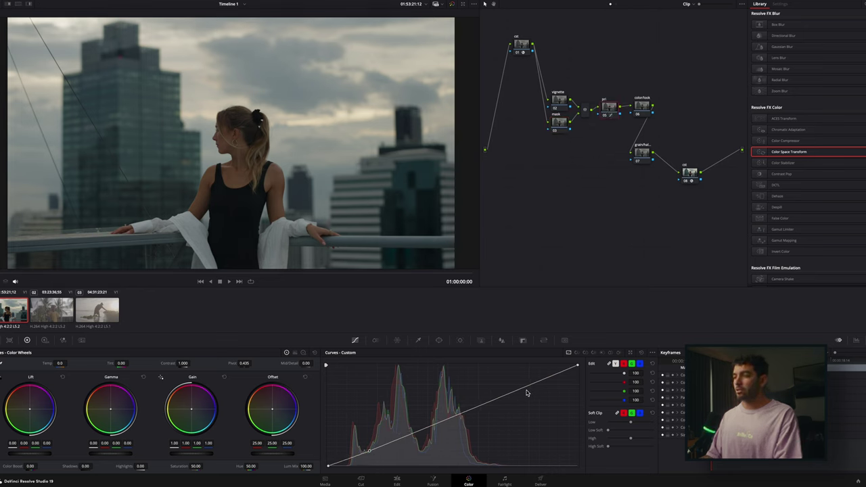
click(525, 385)
click(435, 419)
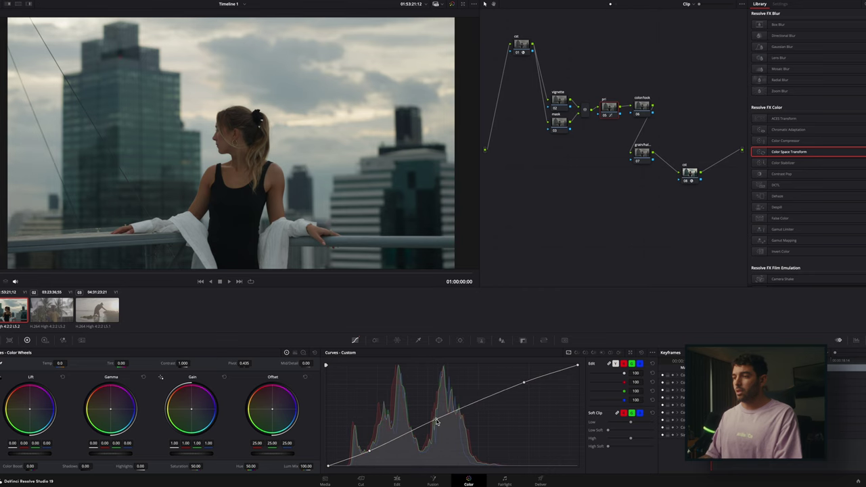
drag(368, 452, 361, 453)
drag(436, 420, 439, 420)
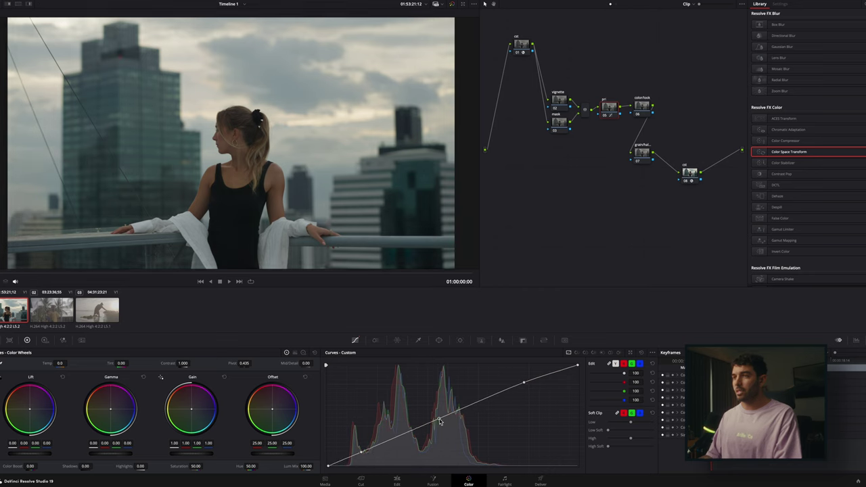
drag(362, 454, 361, 454)
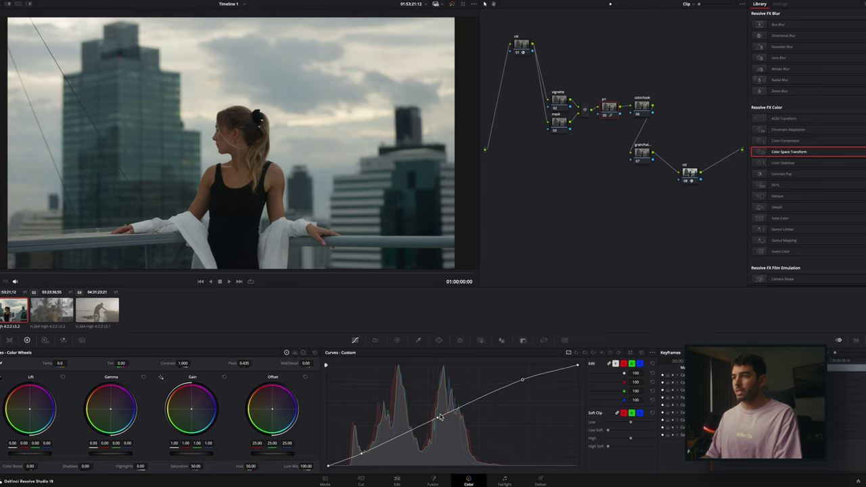
click(436, 417)
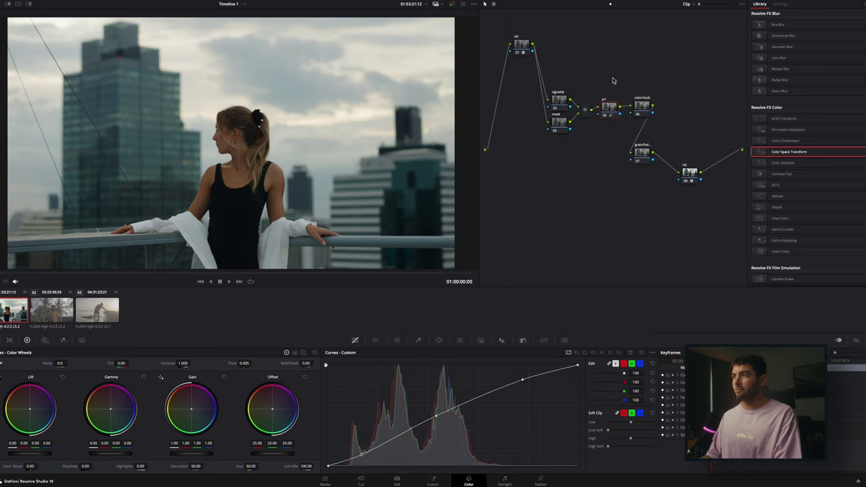
Compare the image with the pri node disabled and enabled.
key(super+d)
key(super+d)
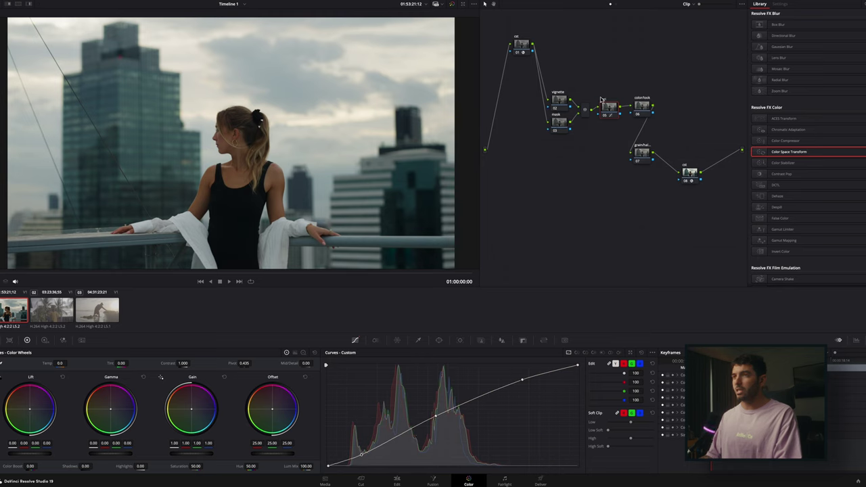
key(ctrl+d)
key(ctrl+d)
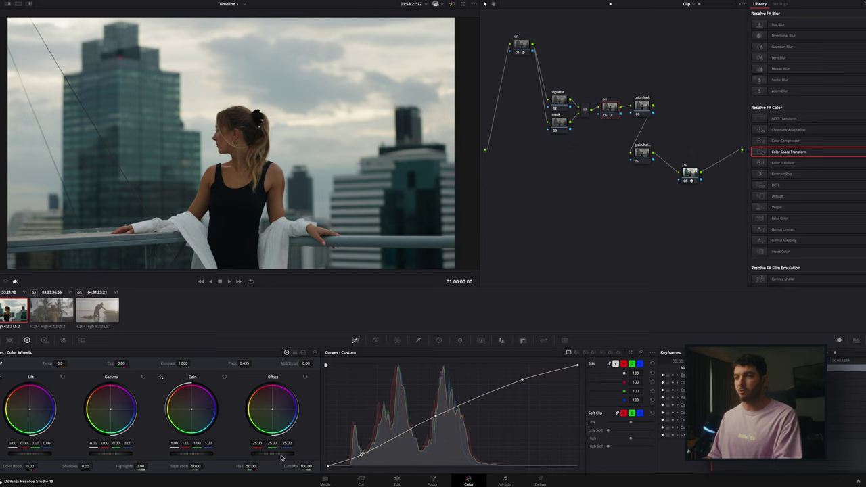
Try raising the pri node's offset to 40.90, its gain, and its lift to 0.02, resetting each wheel after the change.
drag(272, 454, 297, 454)
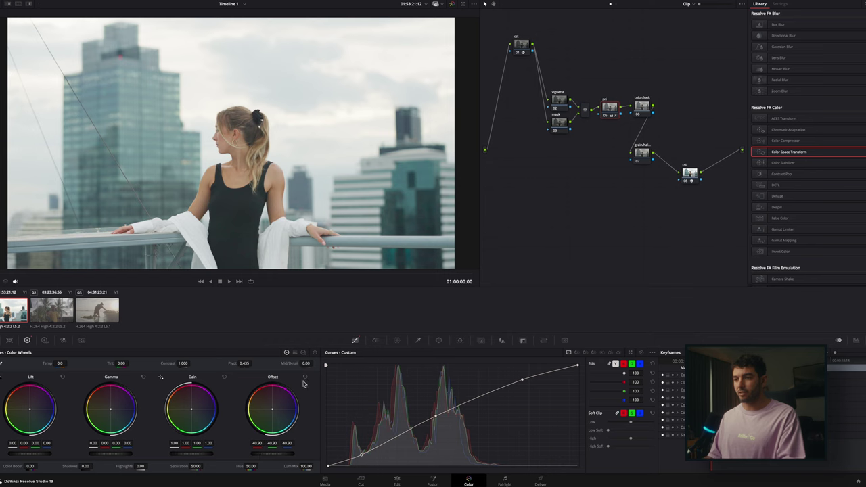
click(305, 376)
drag(191, 454, 218, 454)
click(224, 376)
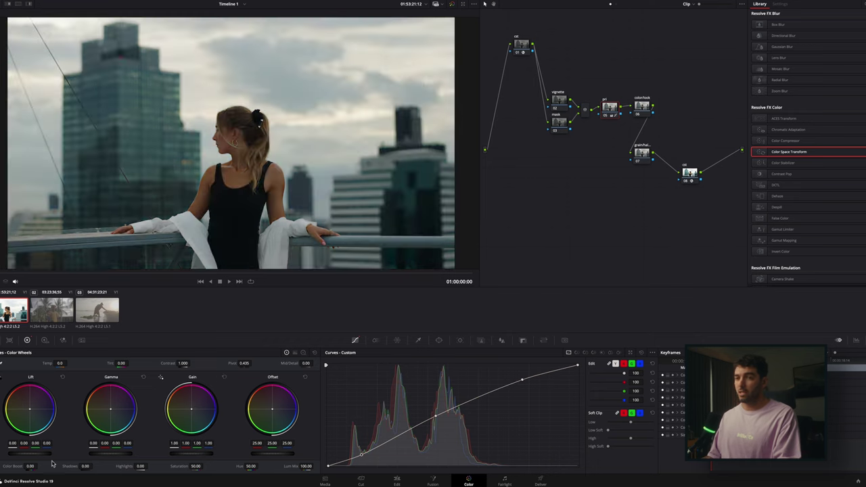
drag(28, 455, 41, 455)
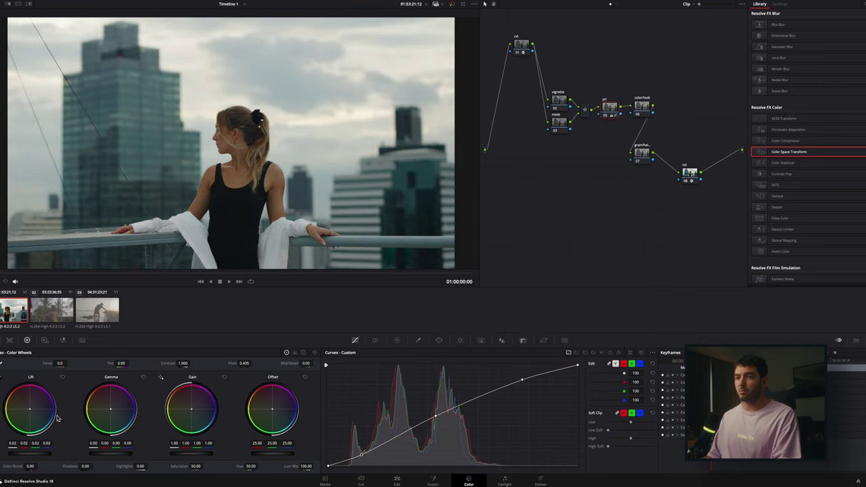
click(62, 378)
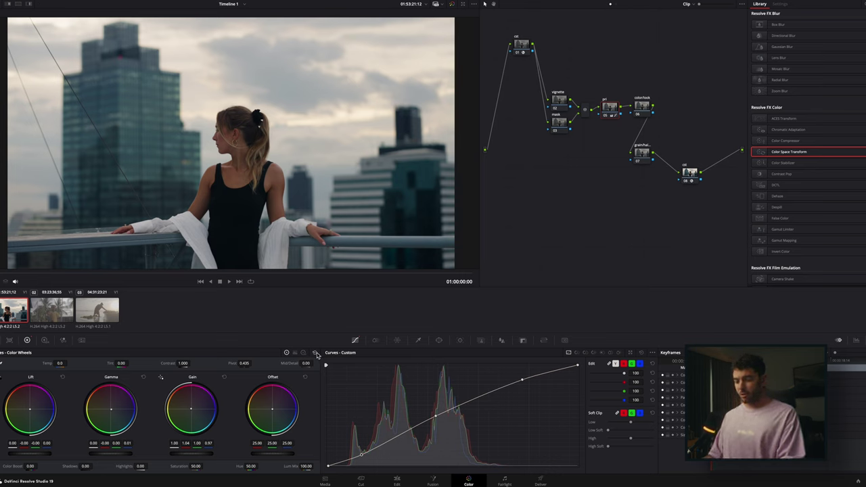
Compare the image with and without the grade, and with the pri node's color wheel adjustments reset and restored.
click(453, 5)
click(453, 5)
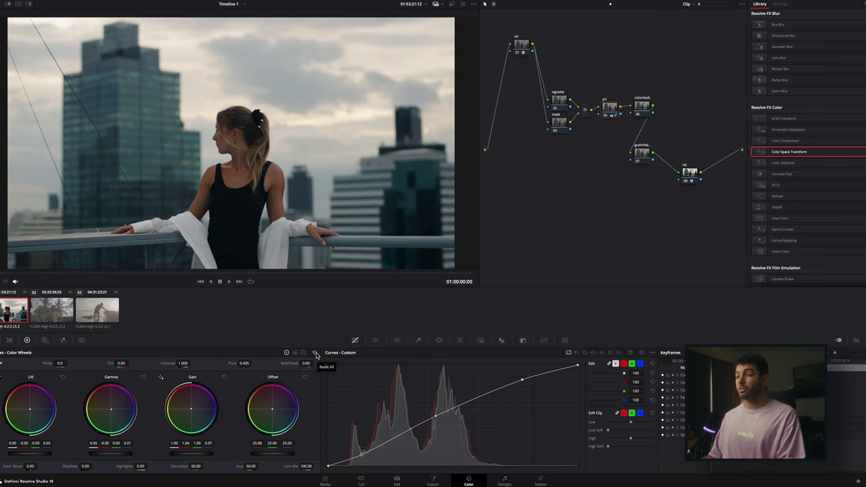
click(316, 354)
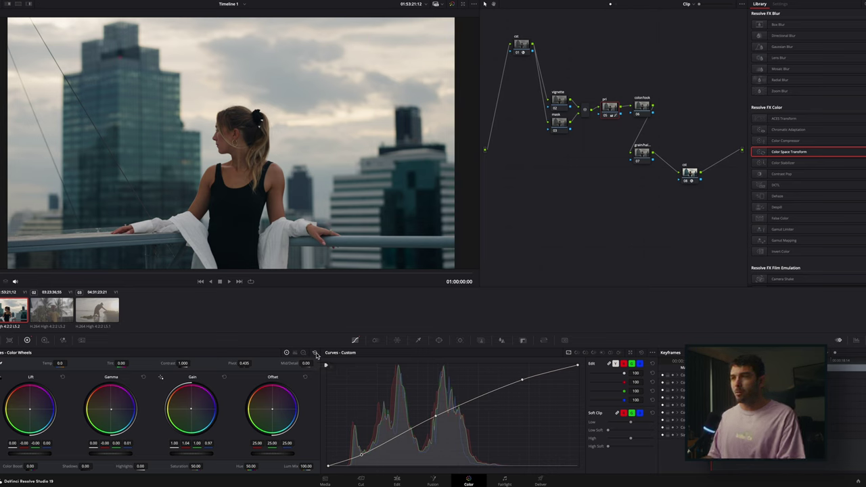
key(ctrl+z)
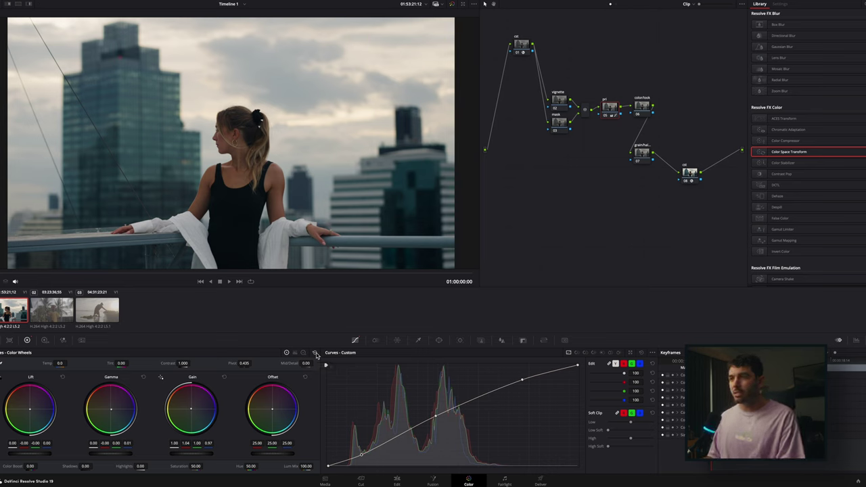
click(315, 353)
key(ctrl+z)
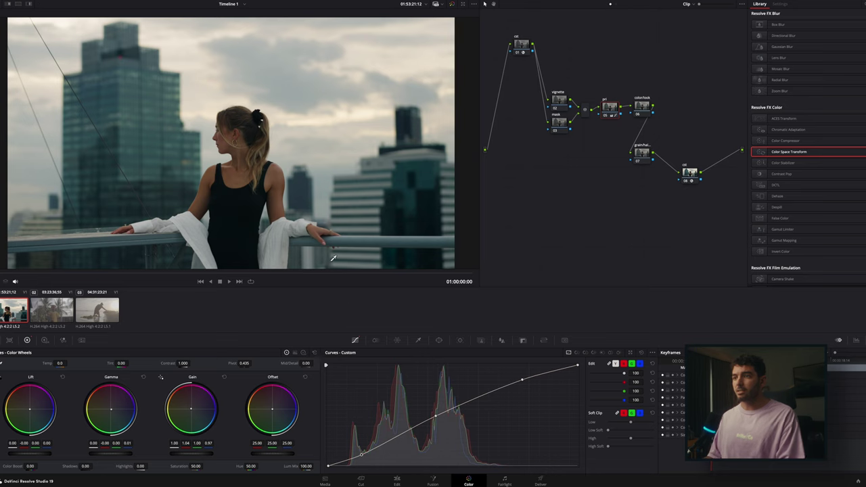
click(314, 354)
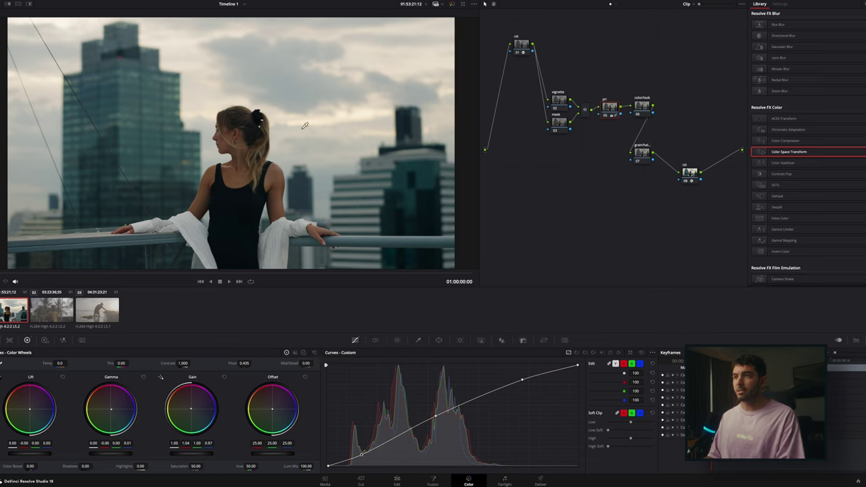
key(ctrl+z)
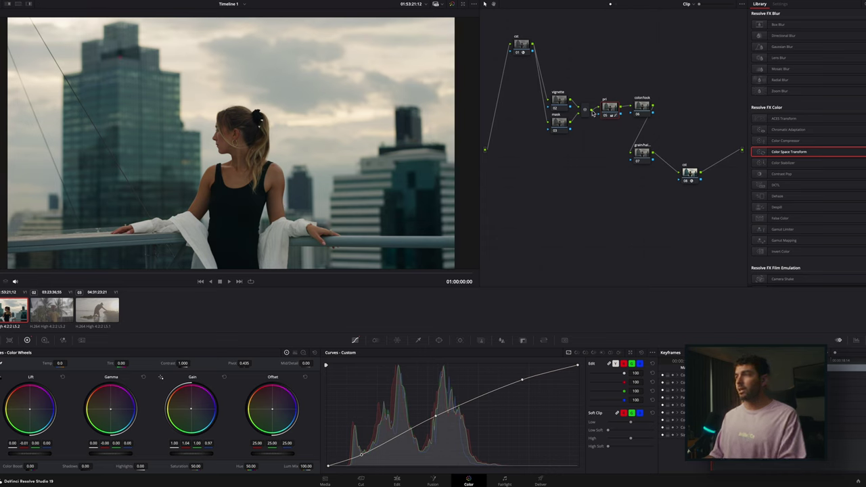
Align the pri node and examine the Color Warper, Hue Vs Hue and Lum Vs Sat tools available for the color/look node.
drag(610, 113, 608, 111)
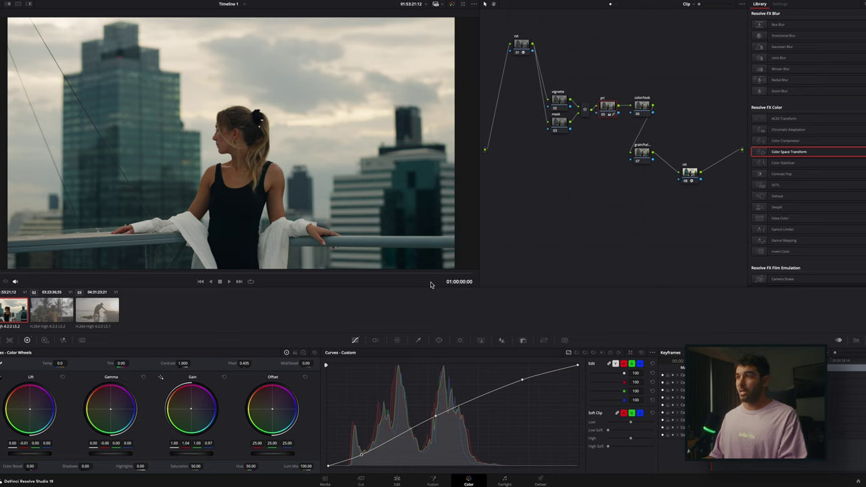
click(641, 107)
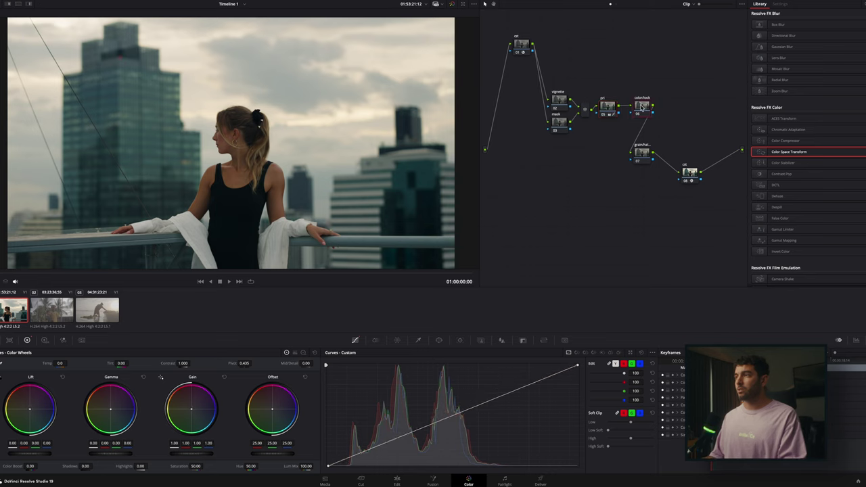
click(396, 341)
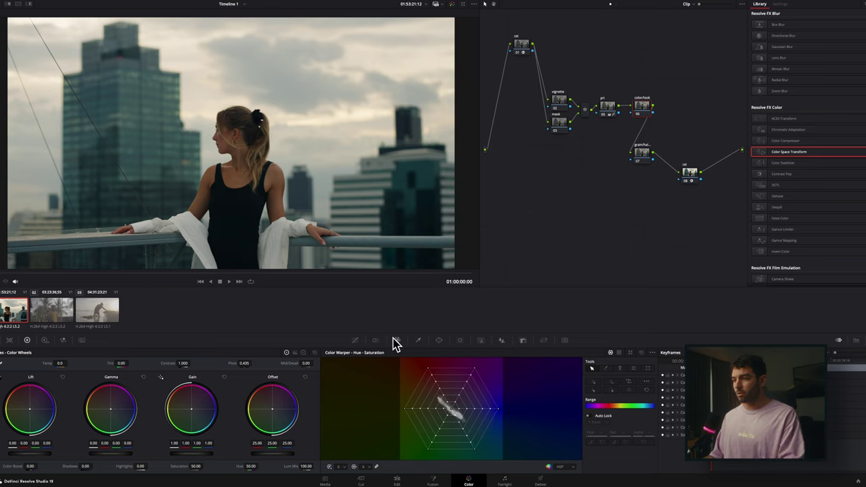
click(355, 340)
click(578, 354)
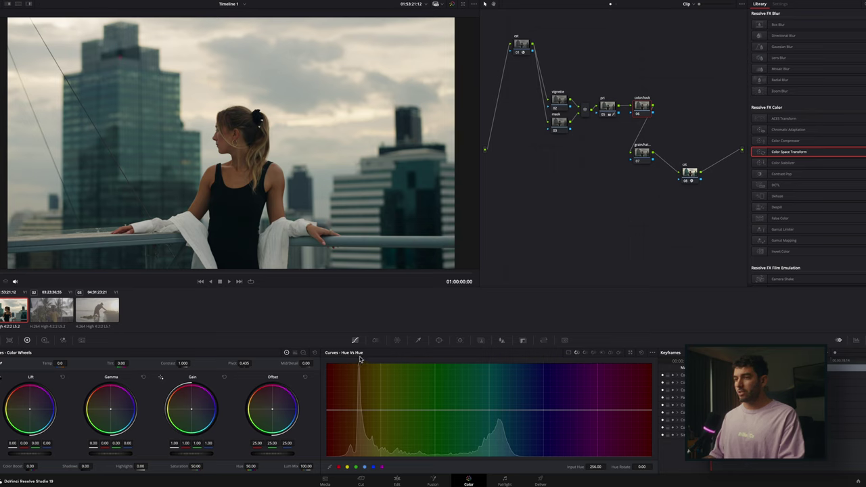
click(586, 354)
click(599, 356)
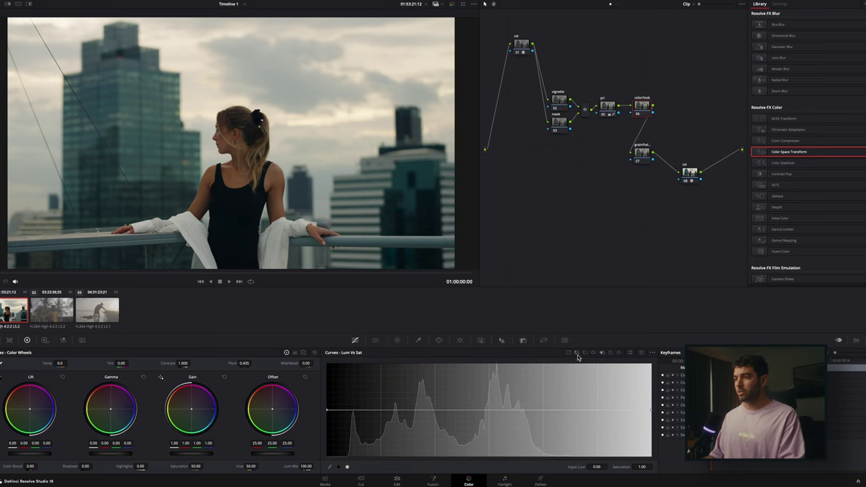
click(568, 353)
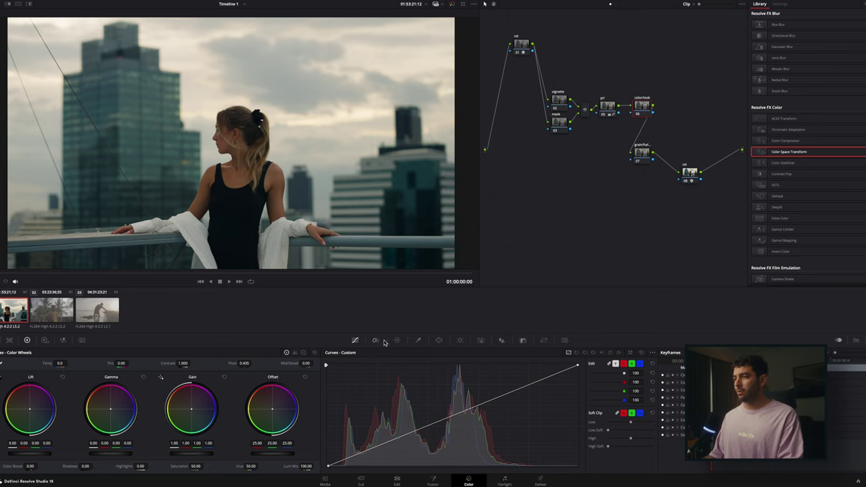
click(397, 340)
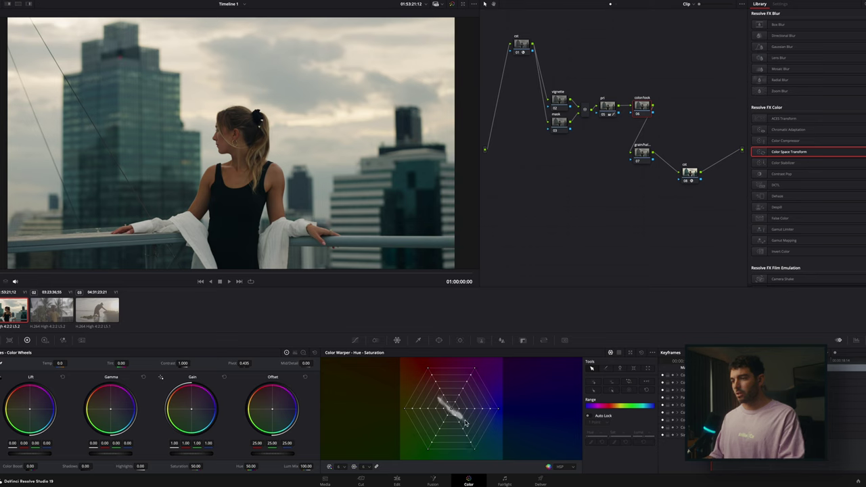
Try pulling a red-orange point of the Color Warper inward to hue 0.95 and saturation 0.53, and undo it.
click(431, 376)
drag(431, 376, 436, 399)
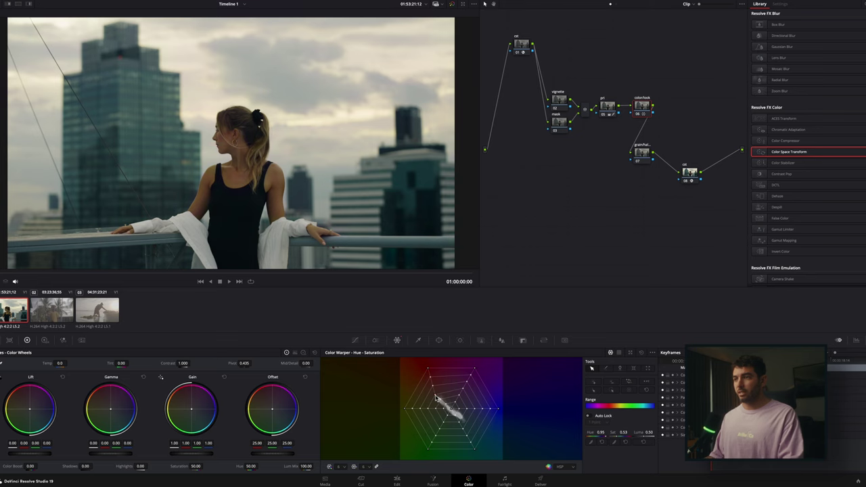
key(super+z)
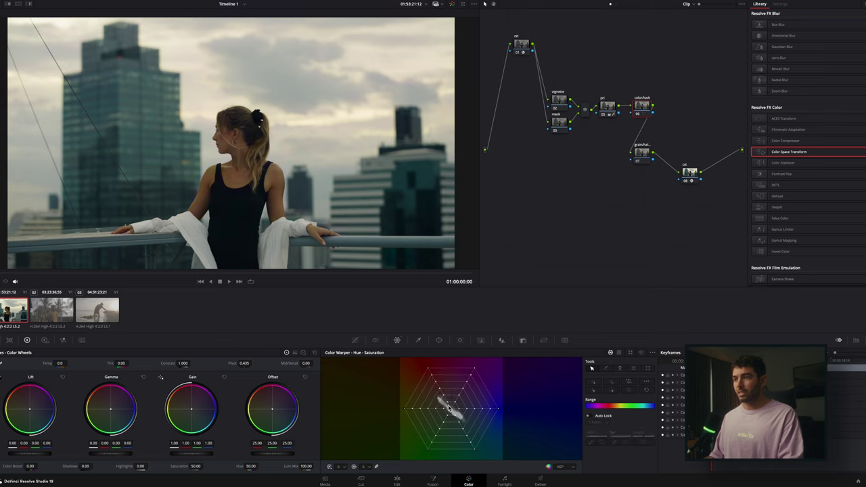
Shift the Color Warper's outer yellow point to hue 0.85 and outer cyan point to hue 0.17, saturation 0.79, and relabel the node "color".
click(412, 411)
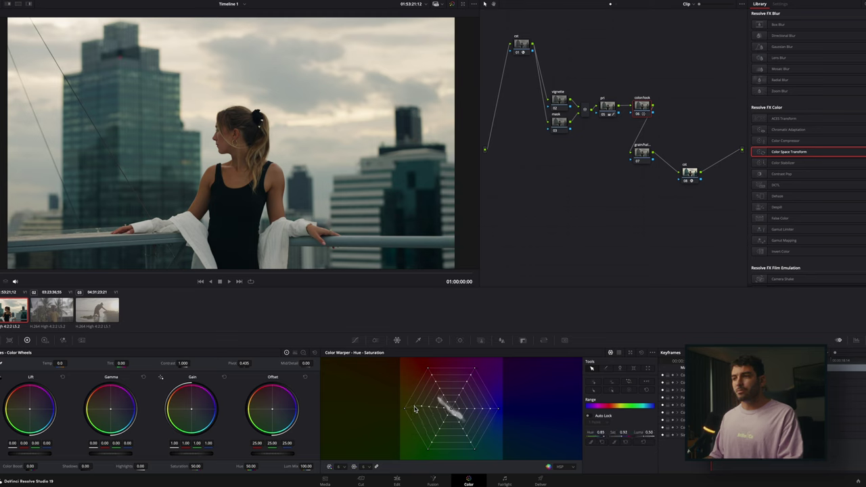
click(473, 443)
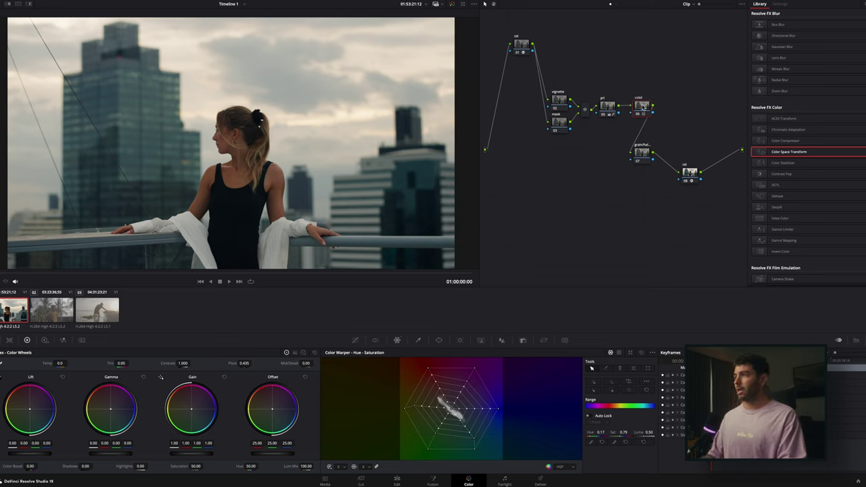
drag(643, 108, 640, 106)
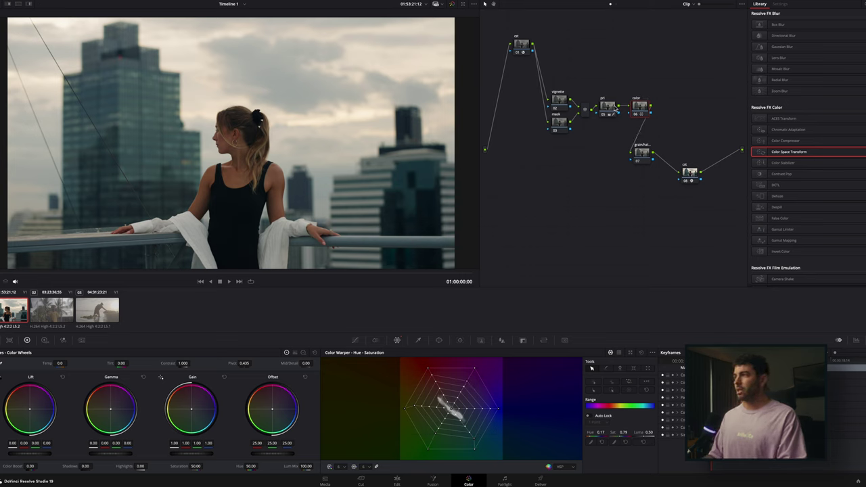
Review the separate adjustments on the pri and color nodes by switching between the two.
click(611, 107)
click(644, 108)
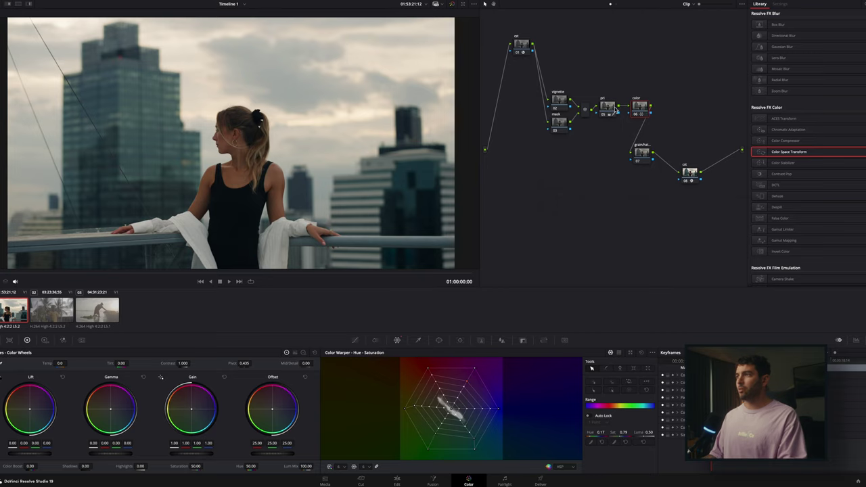
click(614, 110)
click(643, 108)
click(610, 107)
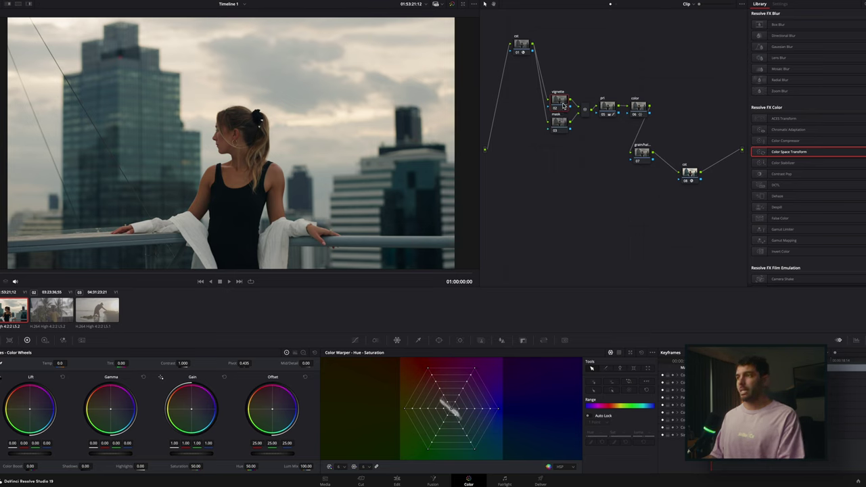
Add an inverted circular window to the vignette node, stretched across the frame to aspect 84.93 with softness 18.64.
click(439, 341)
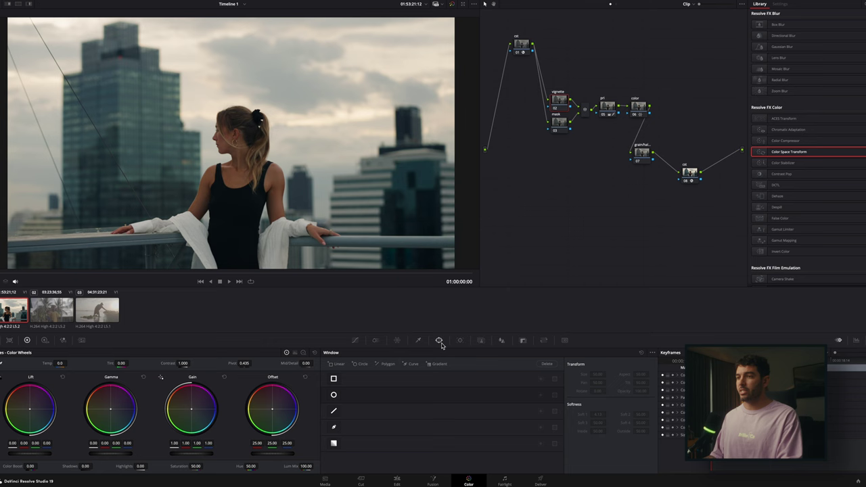
click(335, 395)
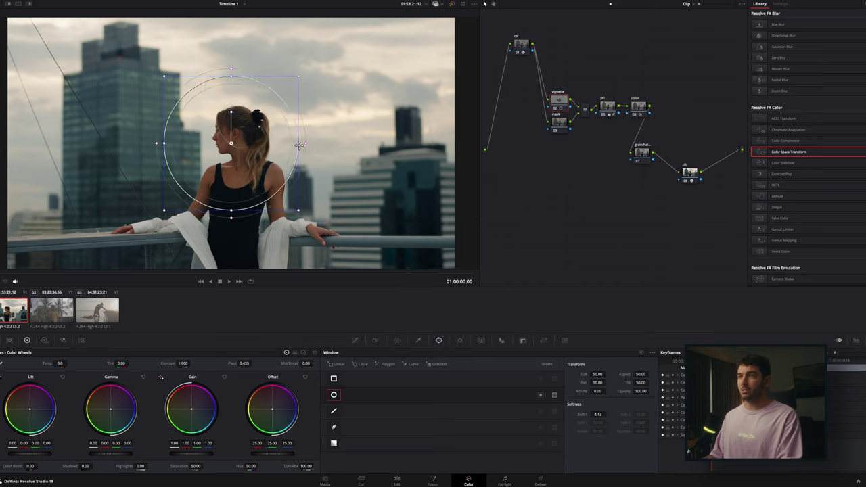
drag(300, 145, 473, 144)
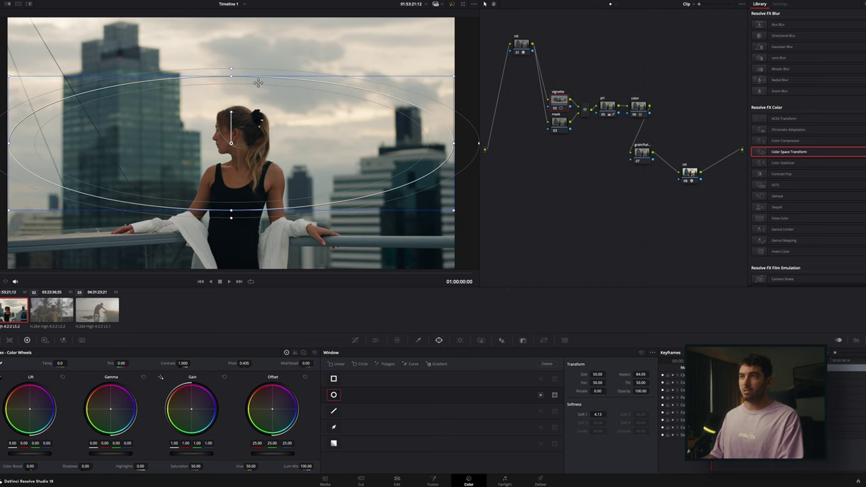
drag(231, 68, 232, 42)
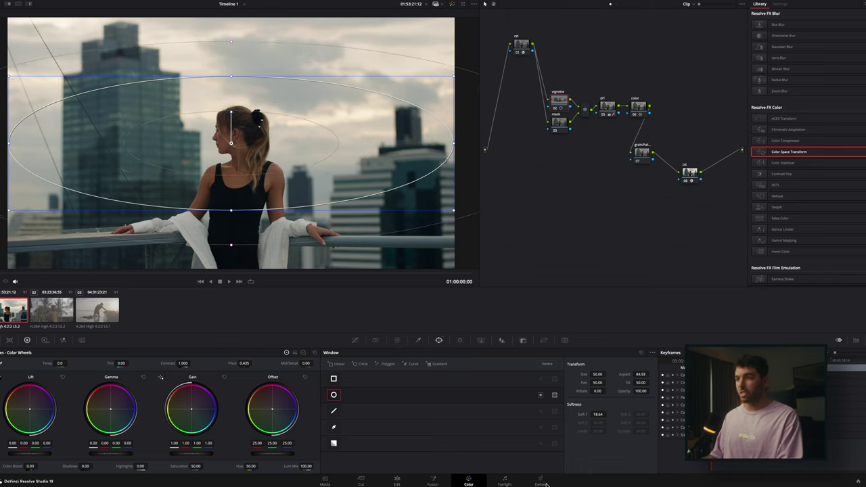
click(540, 394)
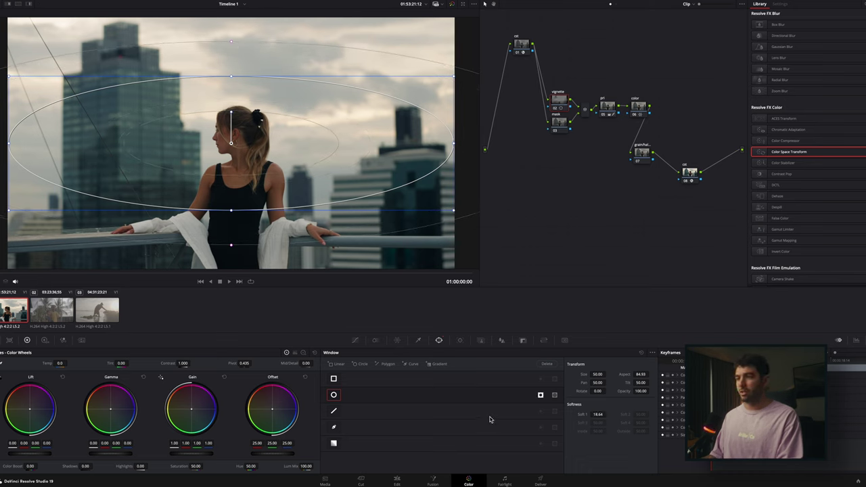
Lower the vignette node's custom curve midpoint slightly and refine its window to size 51.40, aspect 83.24 and softness 20.25.
click(355, 339)
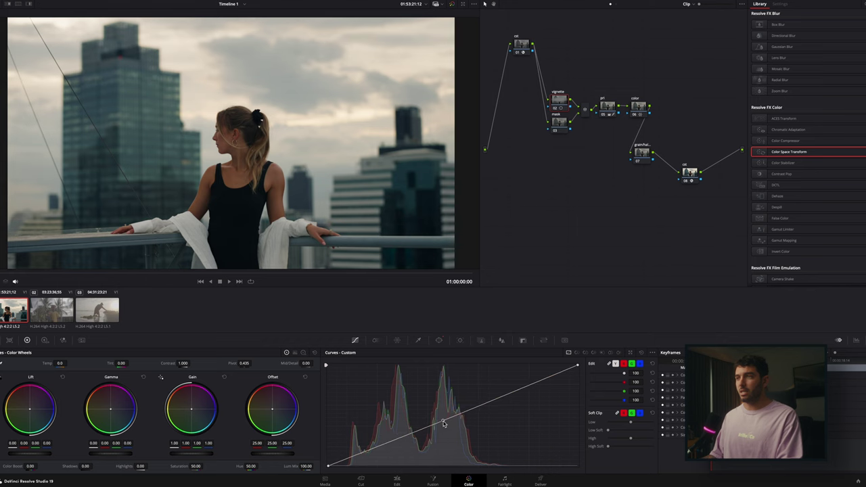
drag(444, 426, 443, 426)
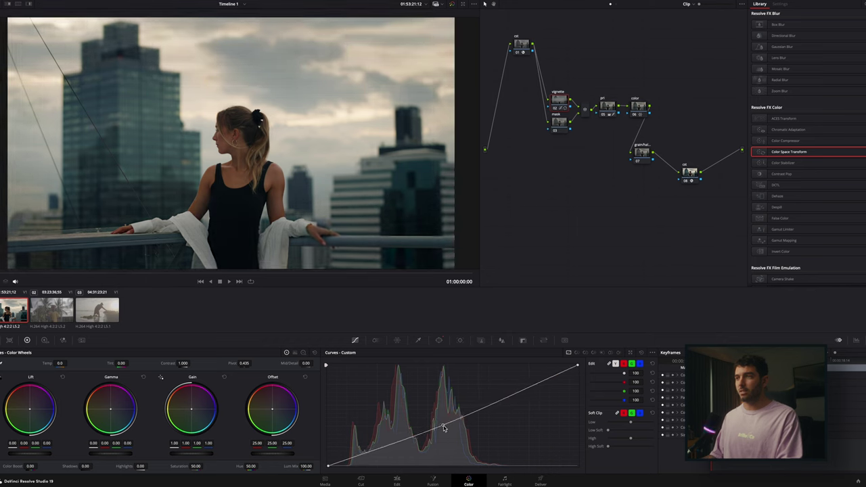
click(439, 340)
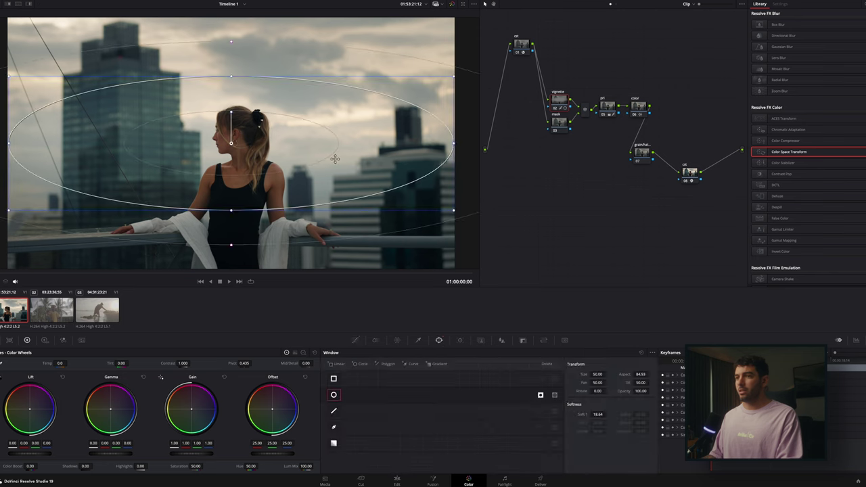
drag(231, 248, 231, 250)
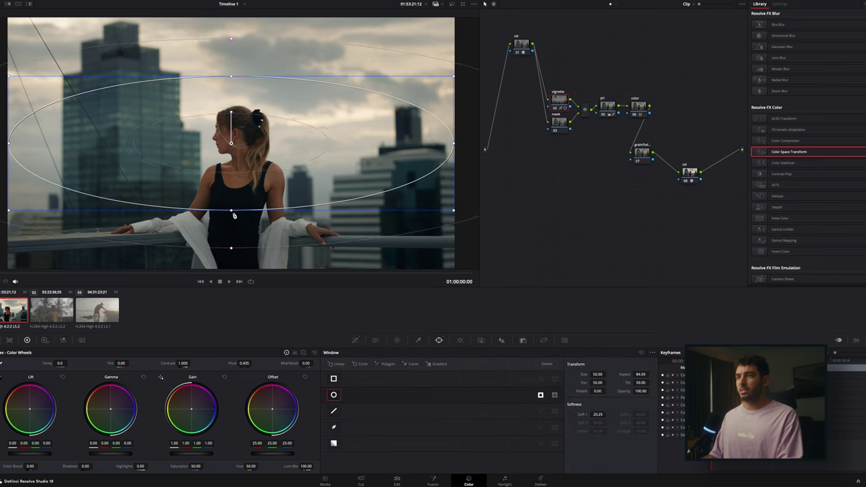
drag(233, 215, 236, 221)
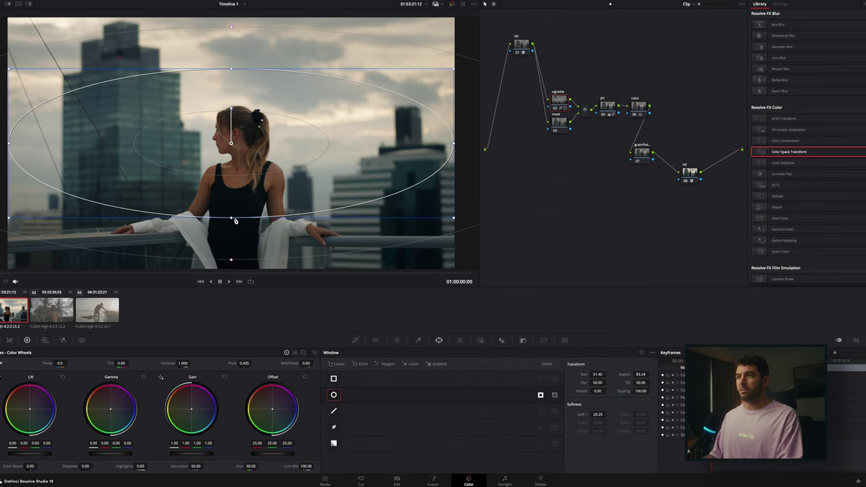
key(super+d)
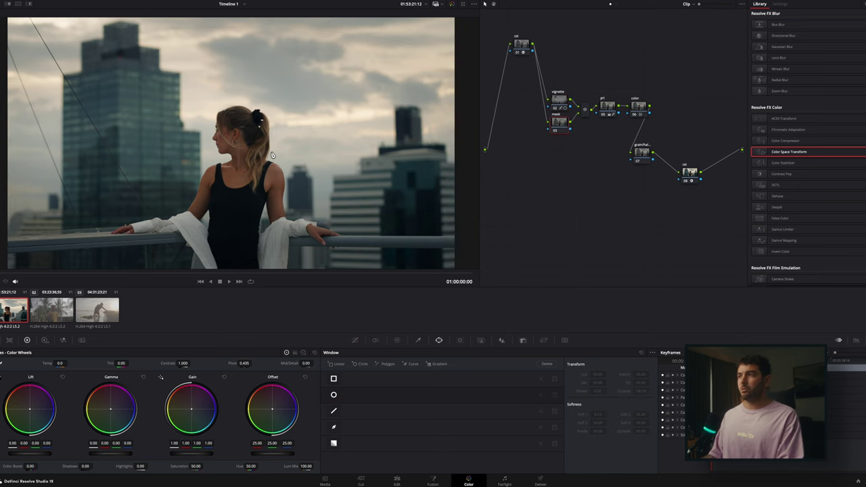
Brighten the mask node by raising the midtones and upper highlights of its custom curve.
scroll(234, 145, up, 3)
key(shift+z)
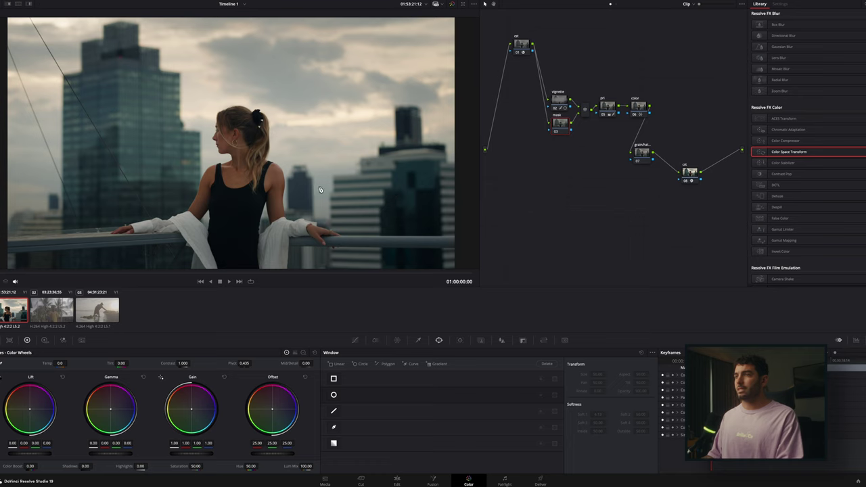
click(355, 340)
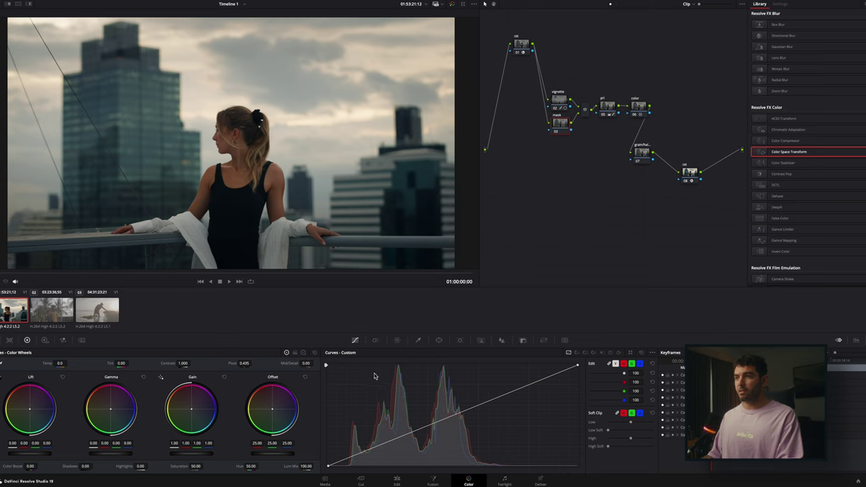
drag(456, 418, 448, 414)
drag(519, 388, 519, 382)
drag(447, 415, 446, 414)
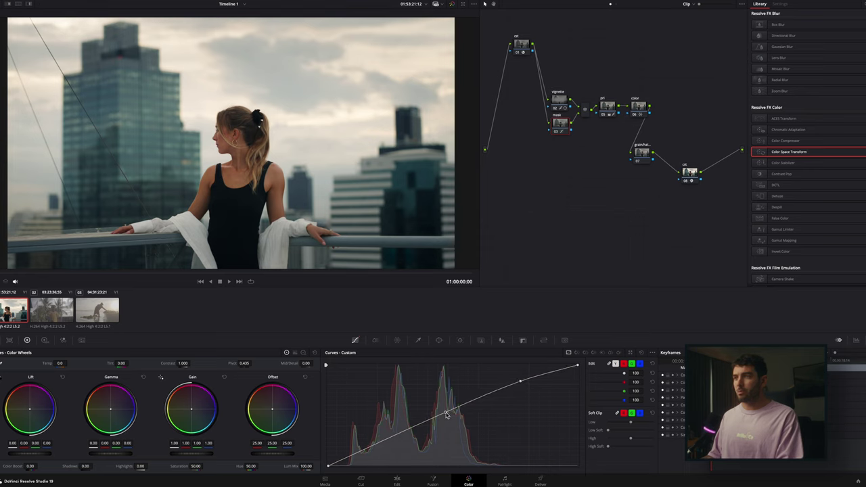
Start a freehand curve window on the mask node, outlining from below the frame around the railing arm nearest the ponytail, up the shoulder and hair.
click(439, 341)
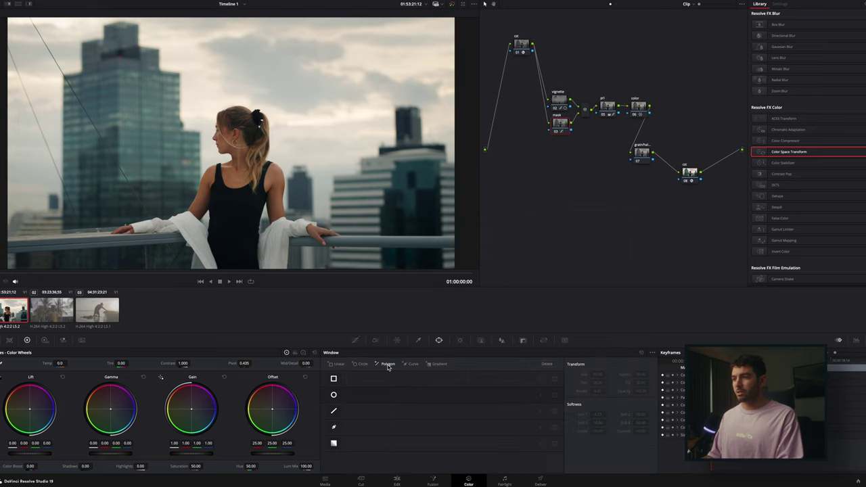
click(334, 428)
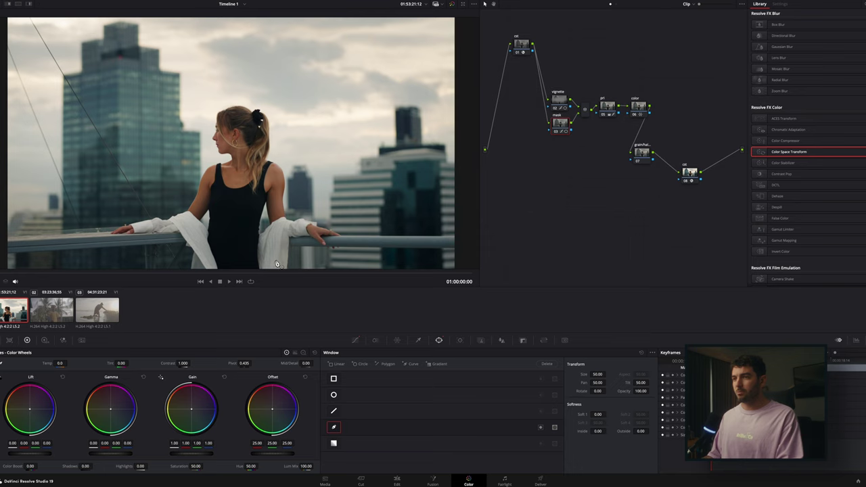
scroll(279, 260, down, 3)
scroll(253, 215, up, 2)
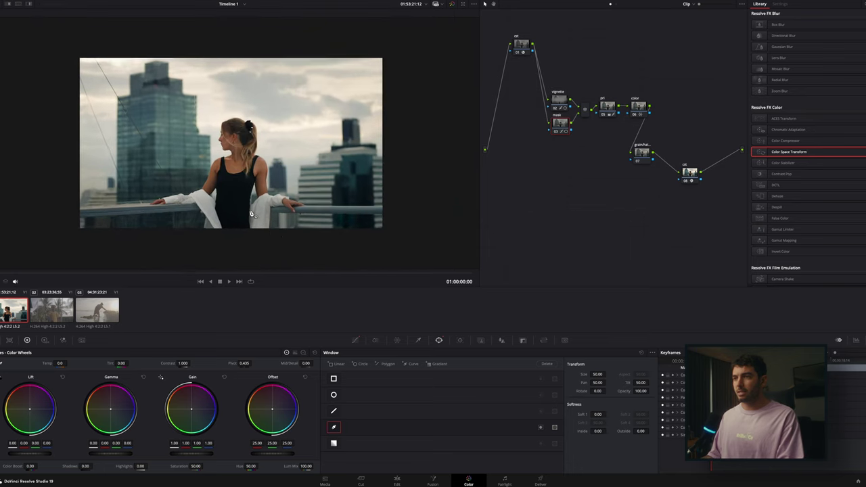
scroll(267, 223, down, 1)
click(265, 224)
click(264, 200)
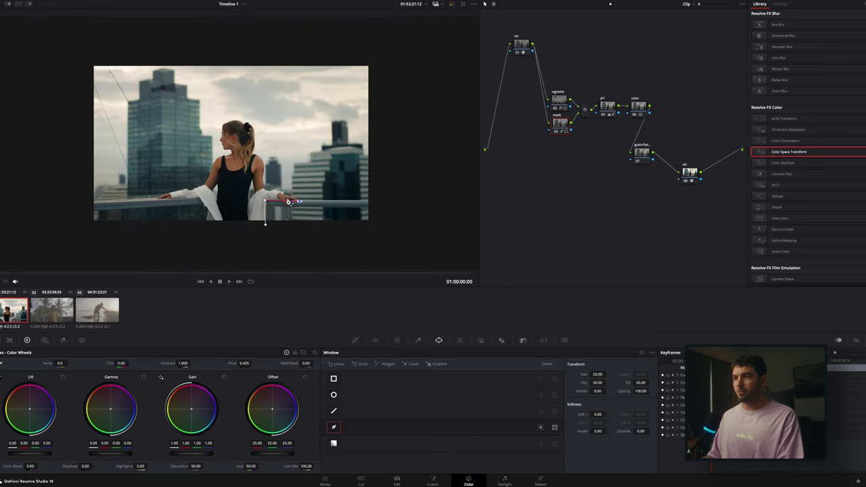
click(298, 201)
click(263, 176)
click(262, 160)
click(253, 127)
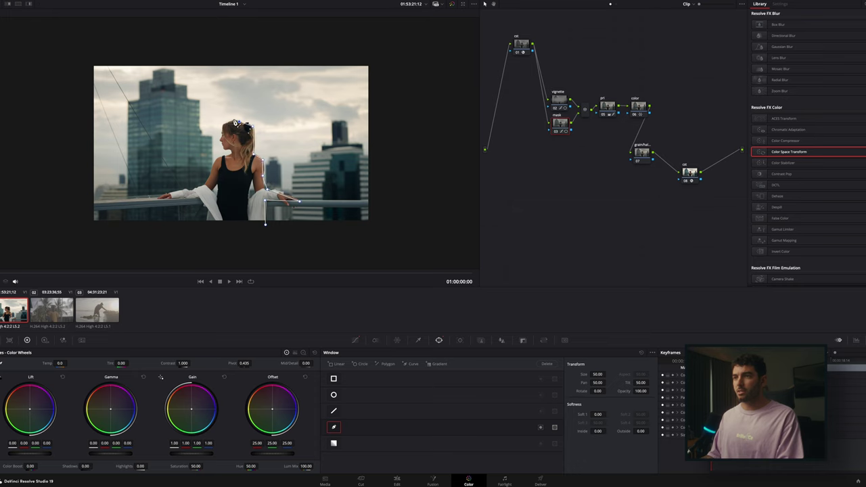
Continue the mask outline over the top of the woman's head, along her face, chin and neck, and down the front shoulder.
click(224, 125)
click(219, 135)
click(221, 146)
click(228, 153)
click(224, 161)
click(205, 188)
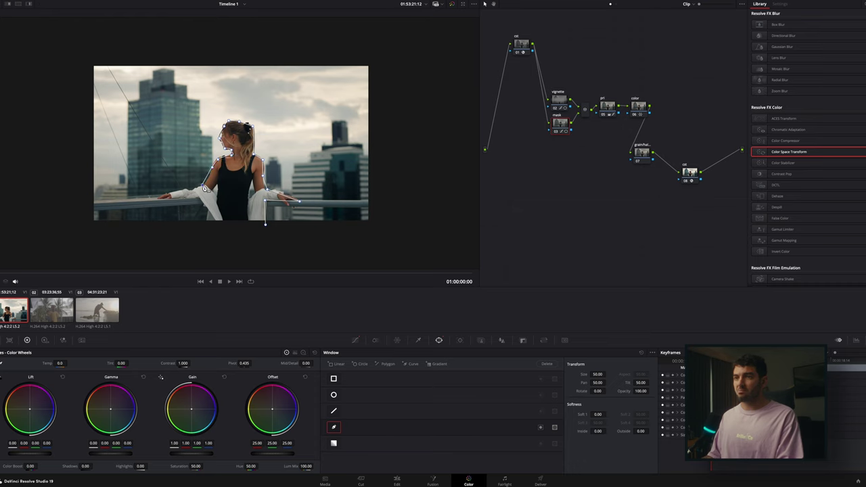
Extend the outline around the outstretched hand and down the white shirt, and close the shape below the frame.
click(160, 197)
click(198, 197)
scroll(217, 216, up, 1)
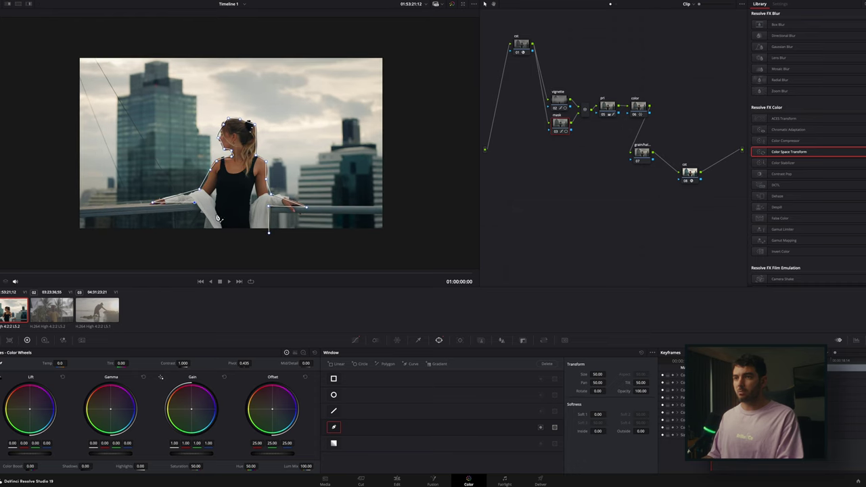
click(213, 229)
click(236, 238)
click(269, 237)
scroll(307, 202, up, 2)
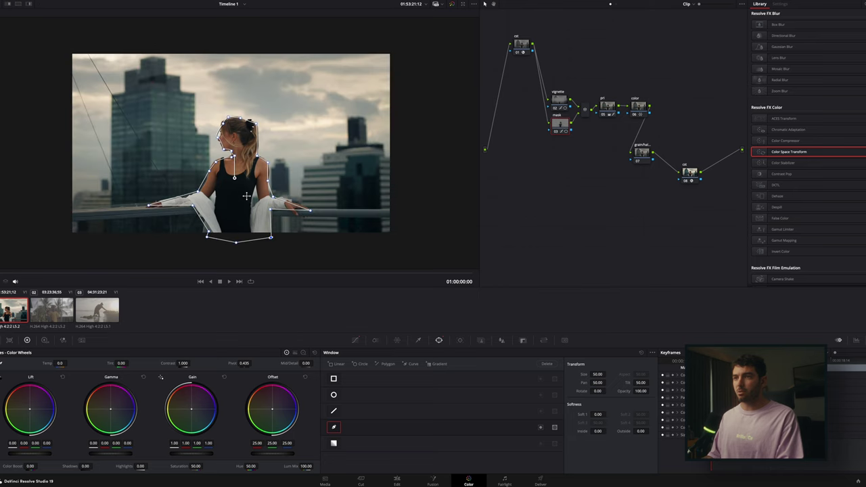
Soften the mask node's curve window with Soft 1 at 4.00, Inside at 9.32 and Outside at 2.12.
click(558, 101)
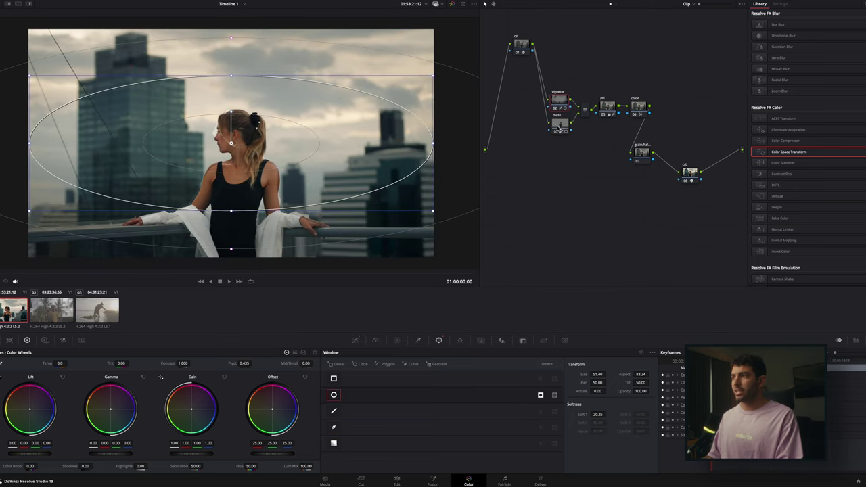
click(613, 108)
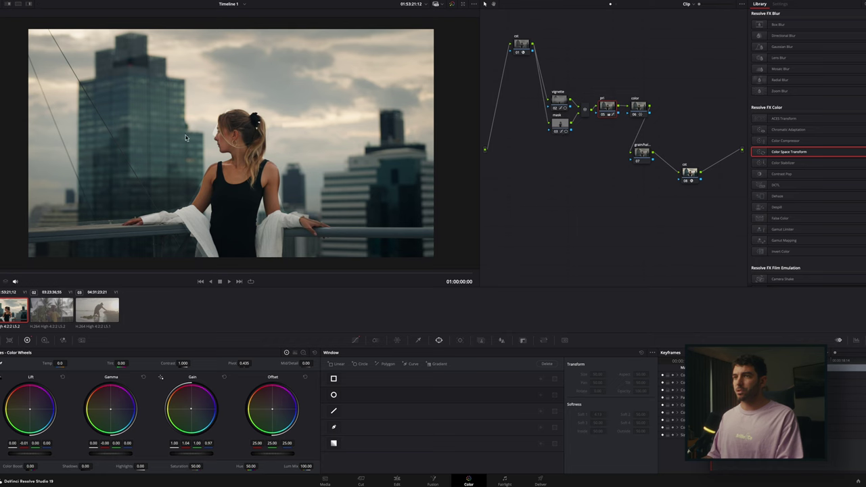
click(560, 123)
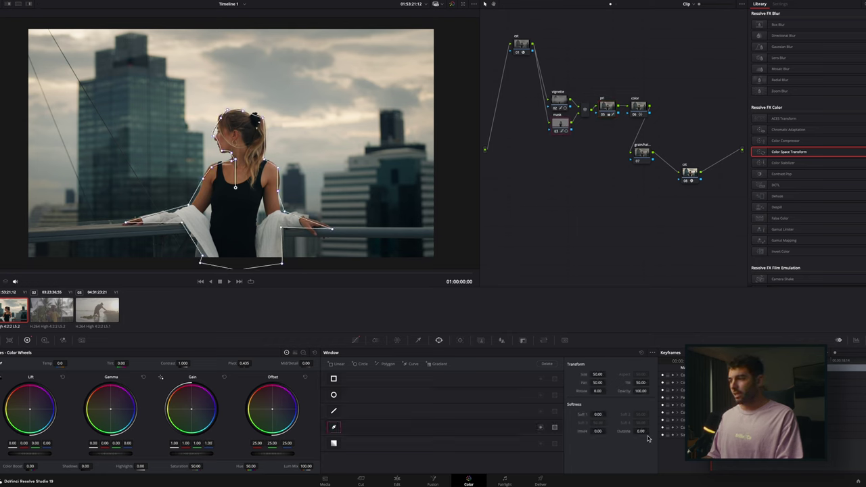
drag(606, 431, 646, 431)
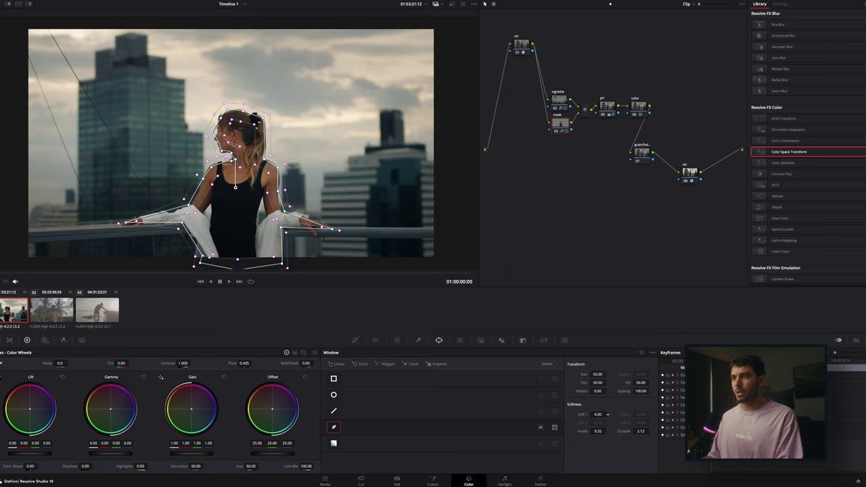
Compare the shot with and without the mask node's brightening, keeping the window outline hidden.
click(606, 107)
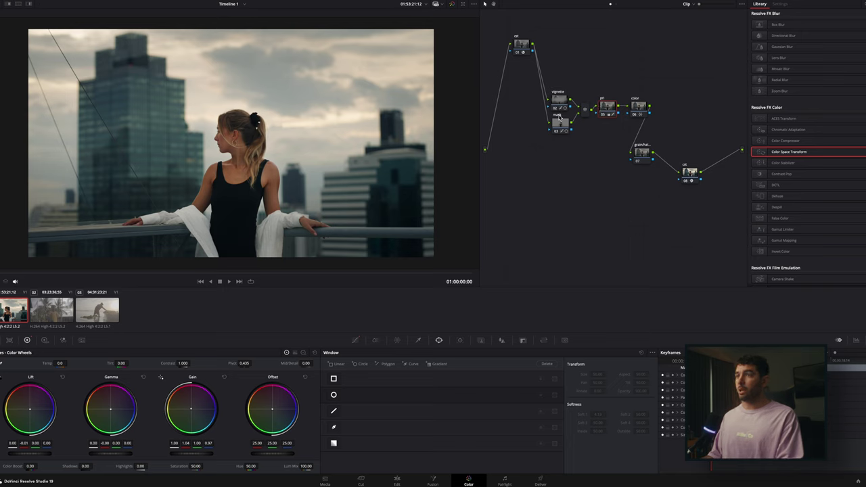
key(ctrl+d)
key(ctrl+d)
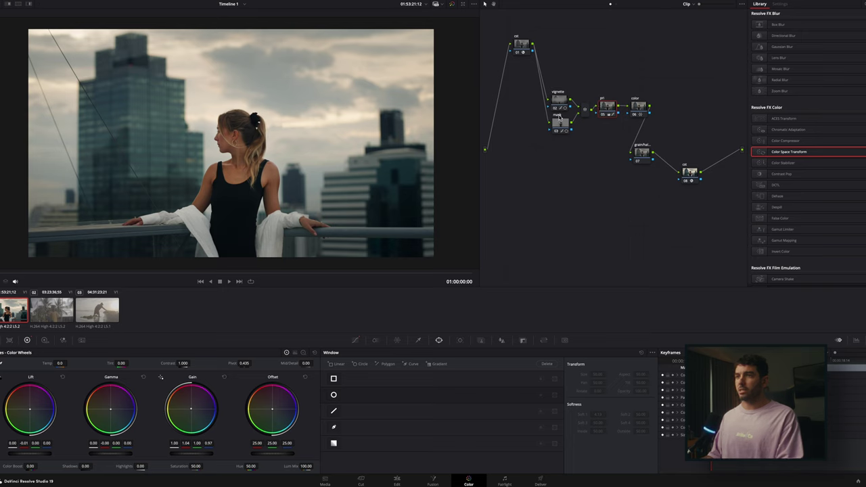
key(ctrl+d)
key(ctrl+d)
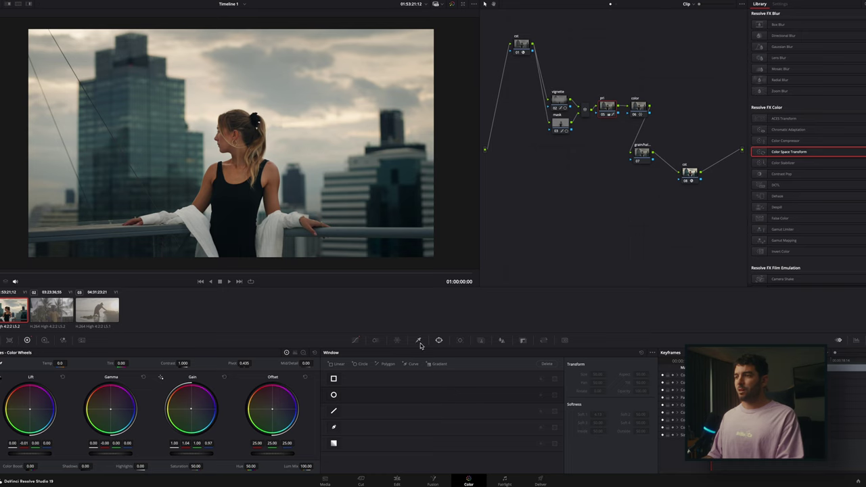
Track the mask node's window forward through the clip and scrub the footage to check it.
click(460, 341)
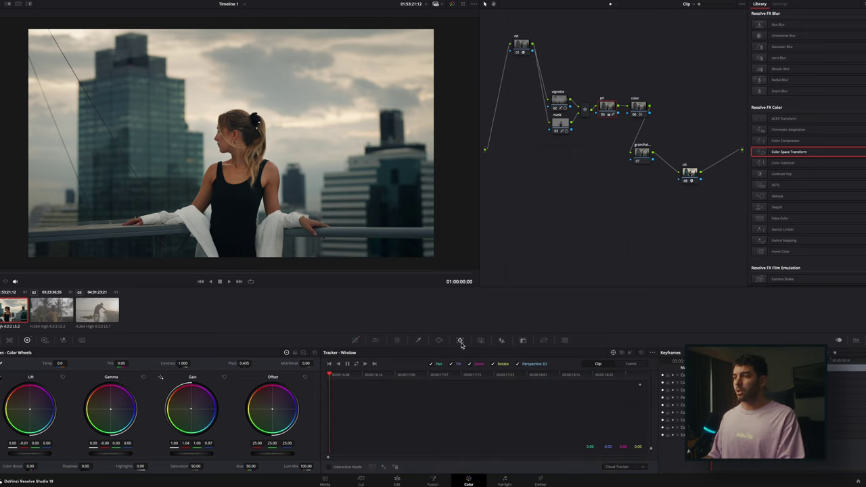
click(565, 127)
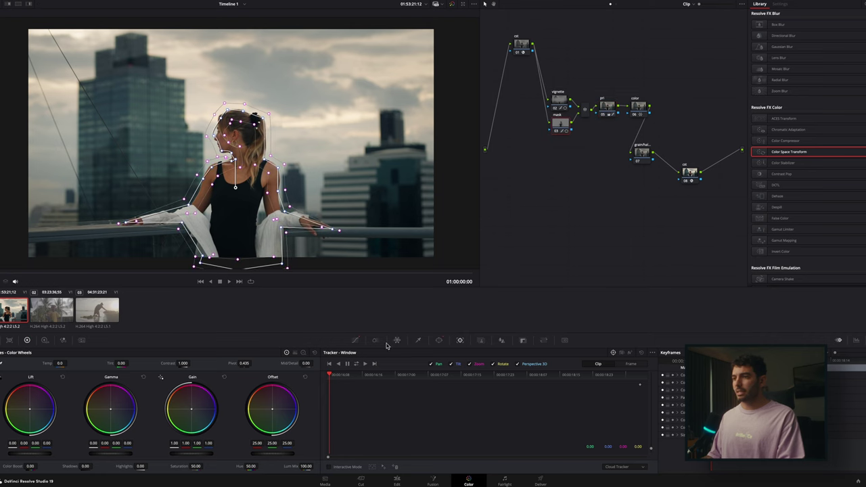
click(365, 363)
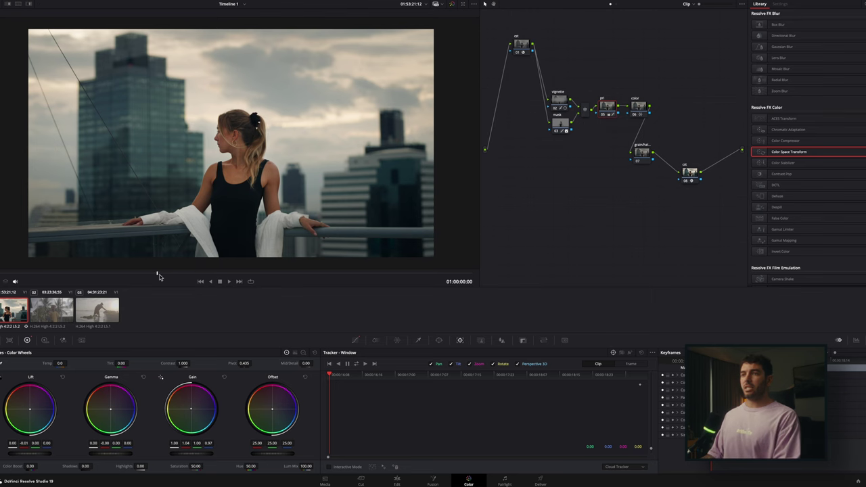
drag(159, 275, 134, 274)
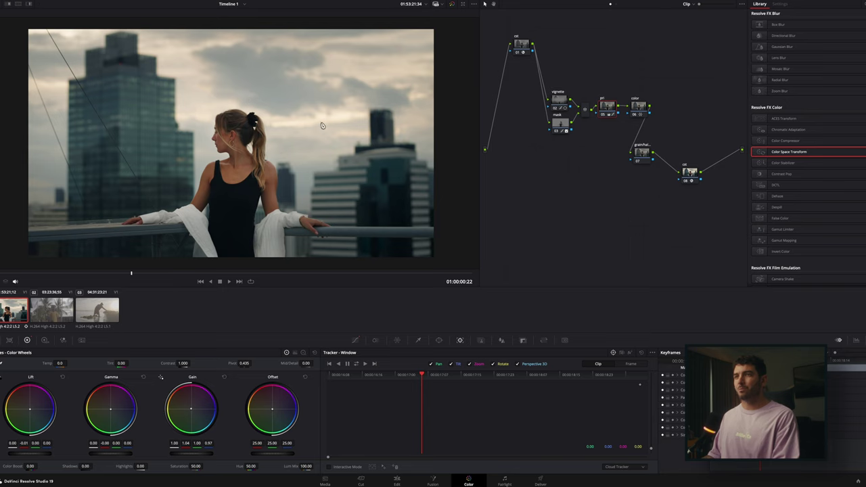
Add another parallel node beneath the mask node and label it "sky".
click(561, 126)
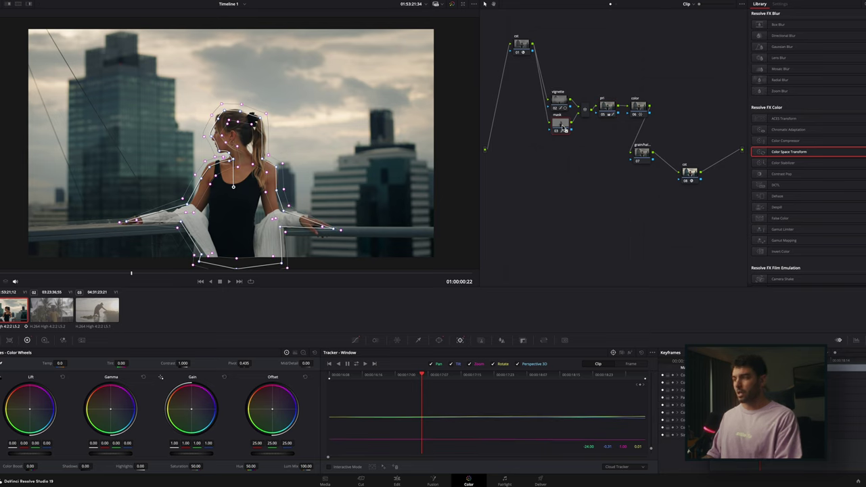
key(alt+s)
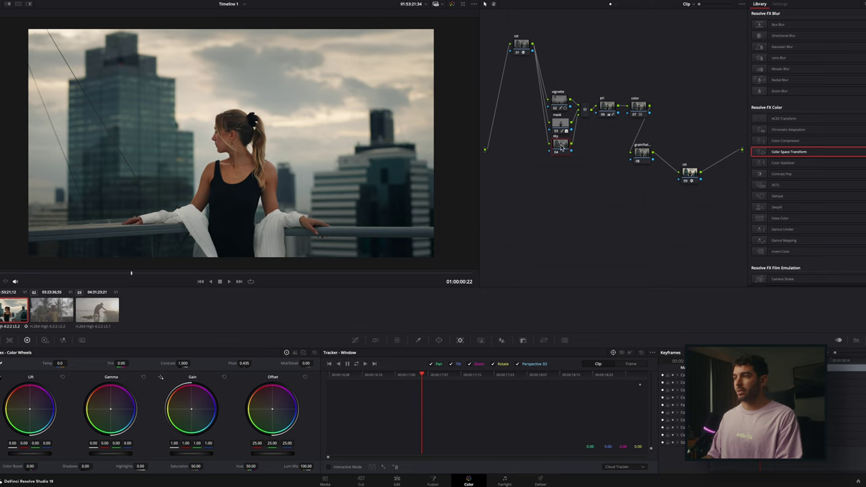
Add a wide circle window to the sky node, centred over the sky at about Pan 56.44 and Tilt 55.99, with Soft 1 at 25.60.
click(438, 340)
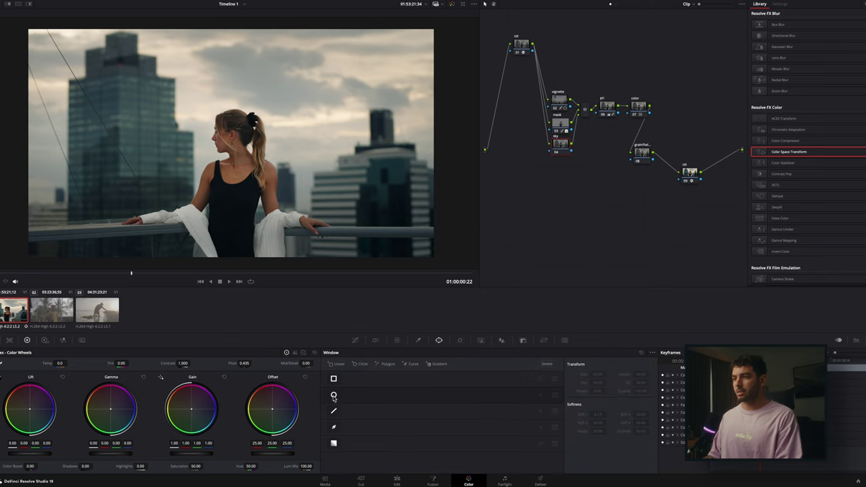
click(333, 396)
drag(293, 144, 363, 144)
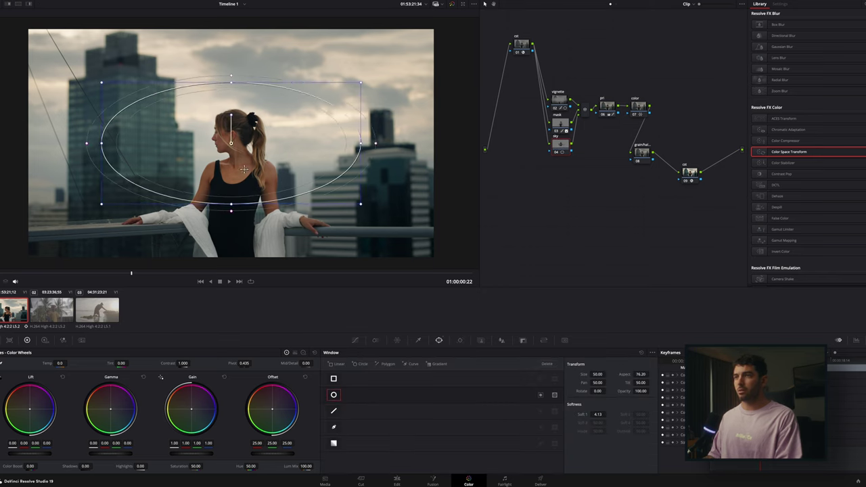
drag(245, 169, 309, 128)
drag(163, 166, 130, 186)
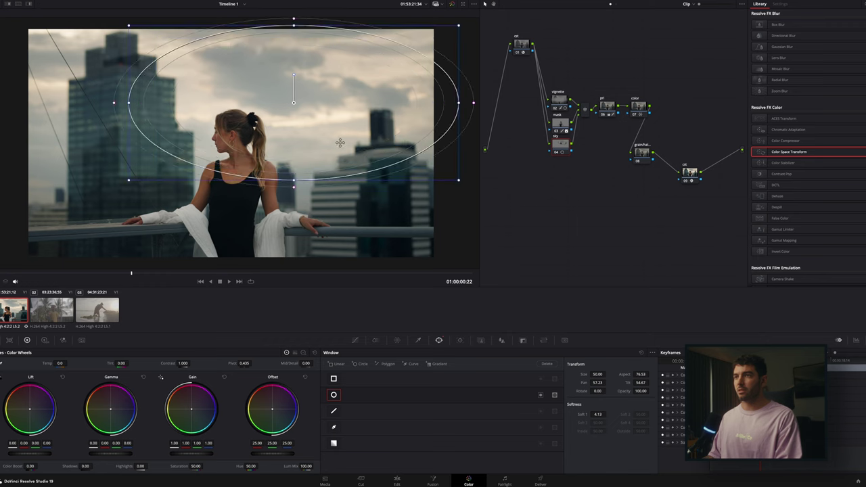
drag(314, 197, 293, 214)
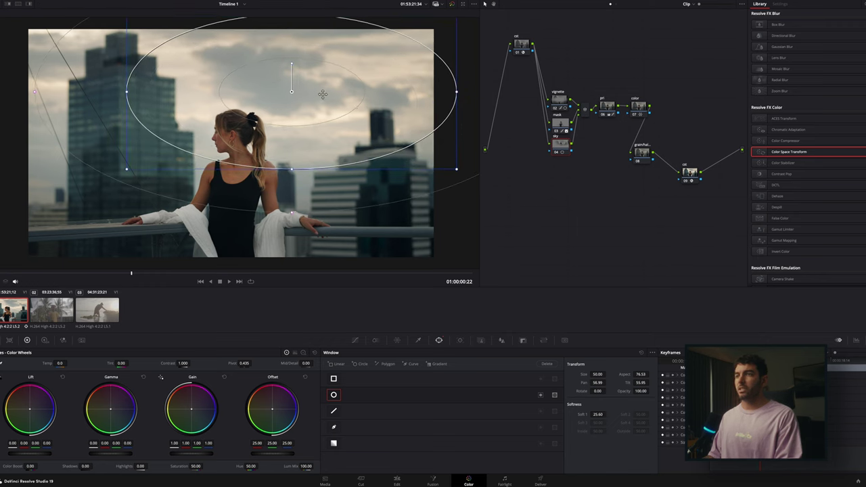
drag(321, 94, 317, 94)
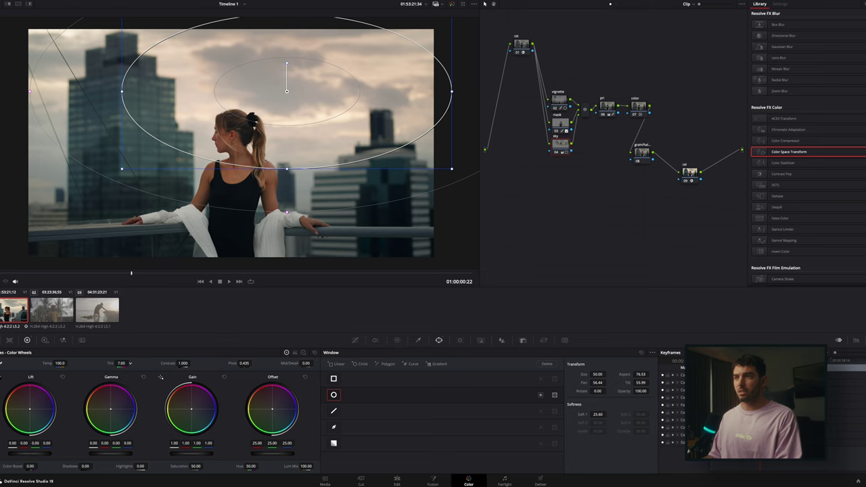
Warm the sky node's windowed area with Temp 10.0 and Tint 5.50, and compare the shot with the node disabled and enabled.
drag(130, 363, 131, 363)
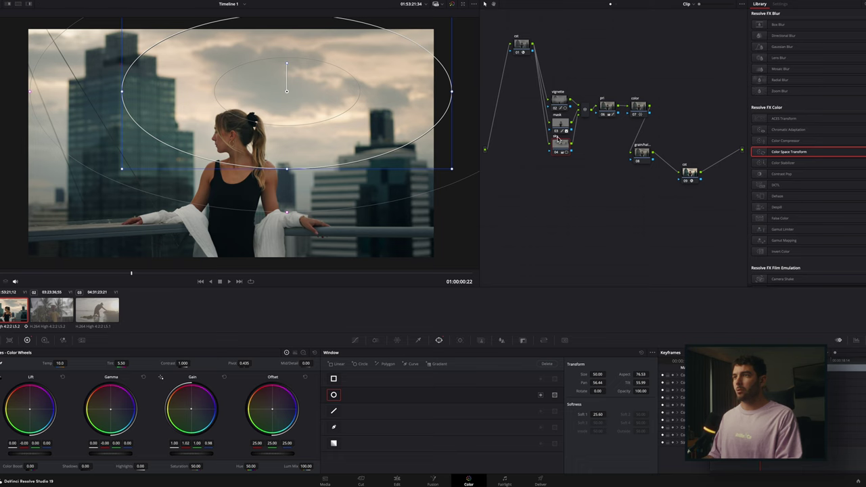
key(ctrl+d)
key(ctrl+d)
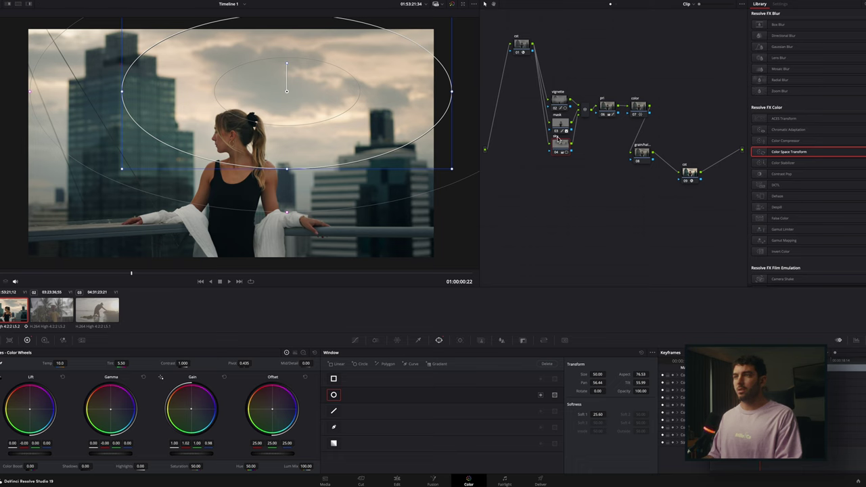
key(ctrl+d)
key(ctrl+d)
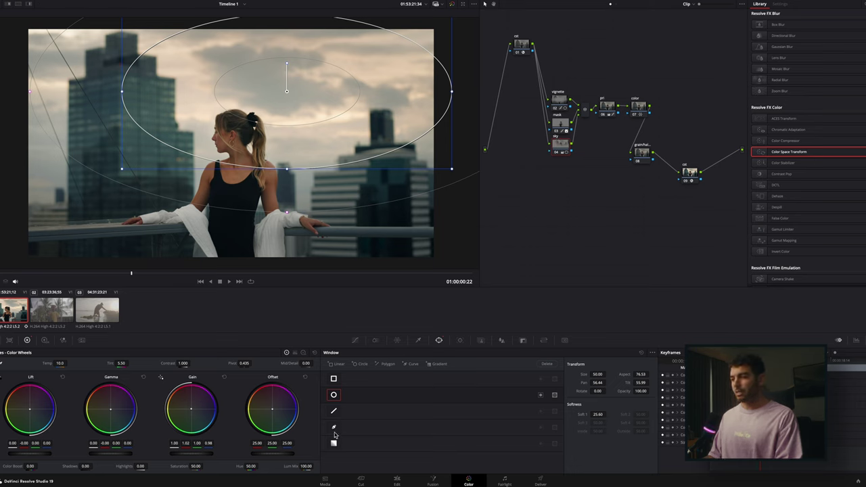
Track the sky node's circle window in both directions through the whole clip.
click(460, 342)
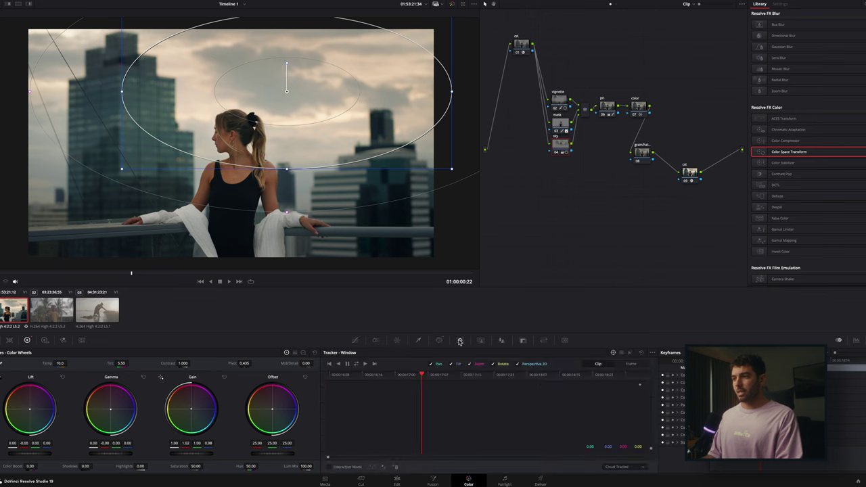
click(356, 364)
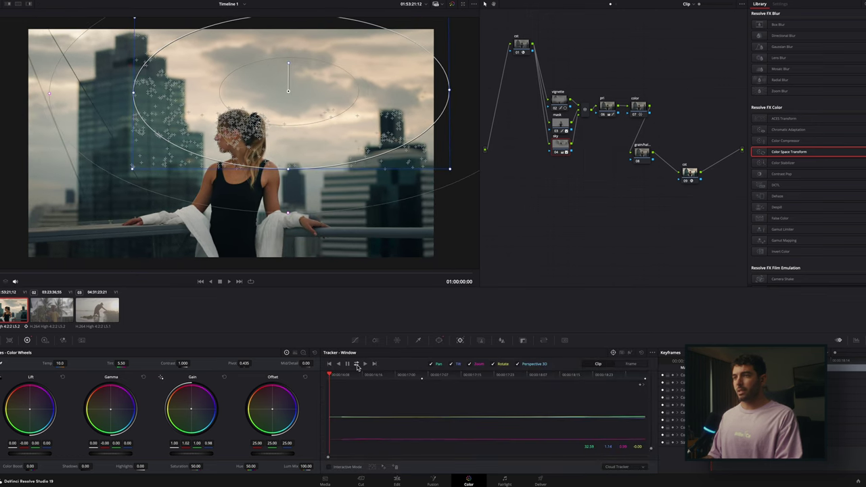
Draw a closed curve window in the sky node around the woman, following her arms, shoulders and head and closing along the railing.
click(441, 341)
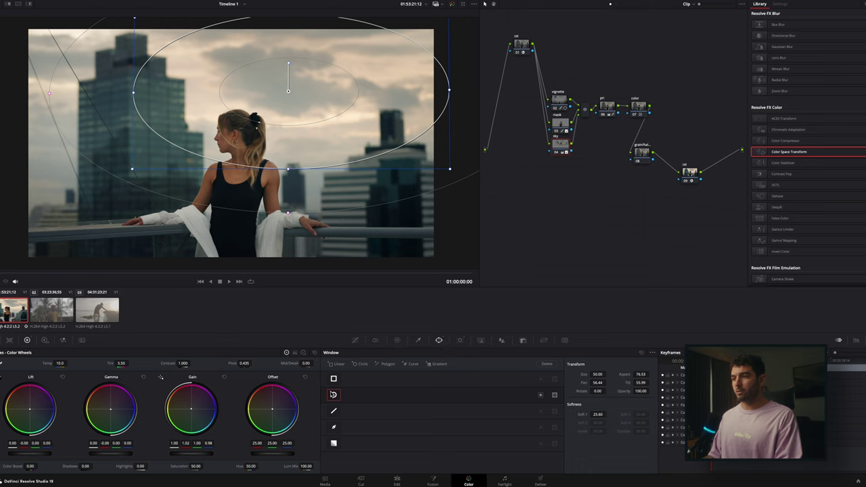
click(334, 428)
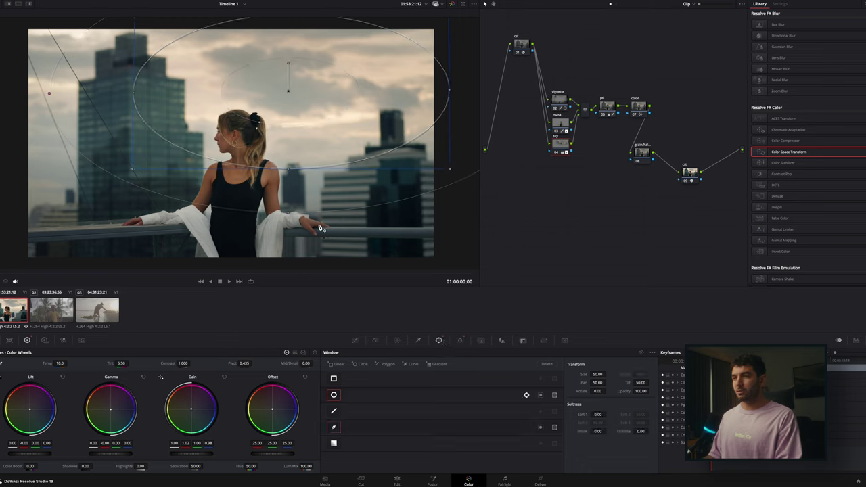
click(282, 212)
click(277, 197)
click(279, 176)
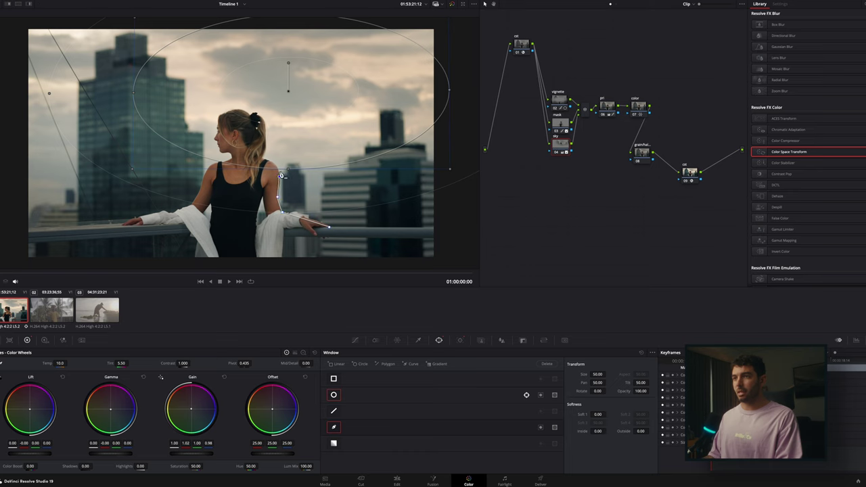
click(263, 158)
click(264, 125)
click(256, 115)
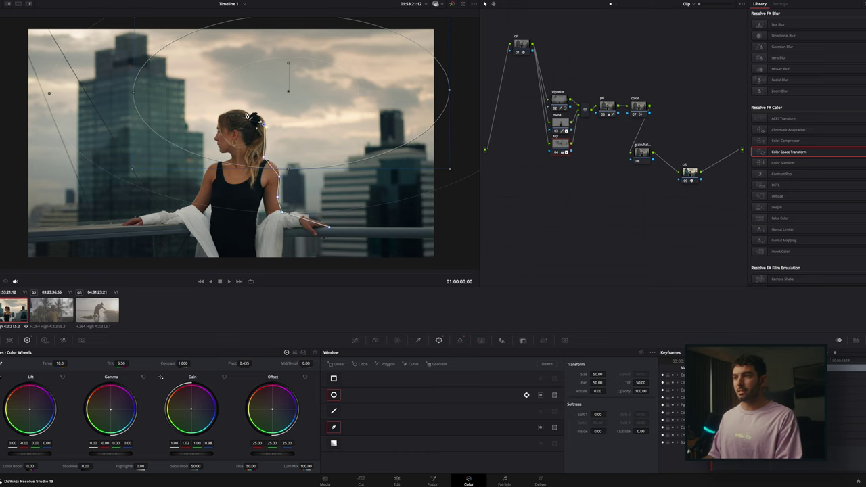
click(241, 111)
click(221, 115)
click(218, 147)
click(200, 199)
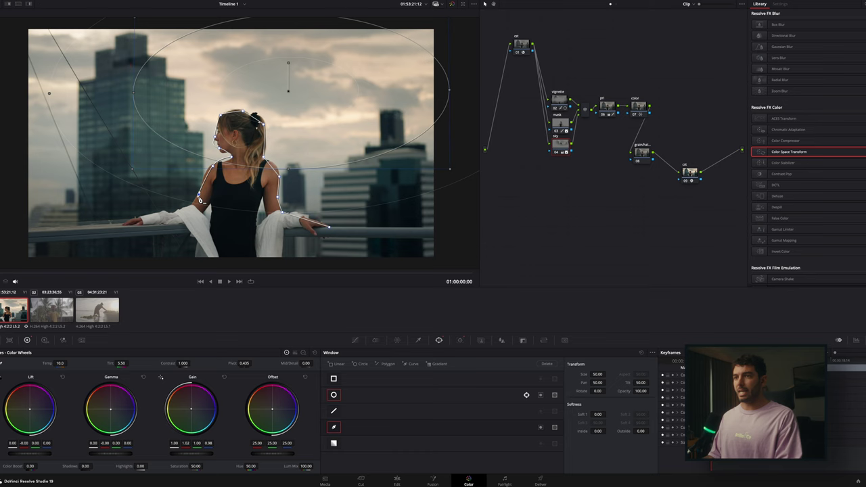
click(160, 215)
click(136, 221)
click(200, 230)
click(254, 238)
drag(289, 240, 302, 238)
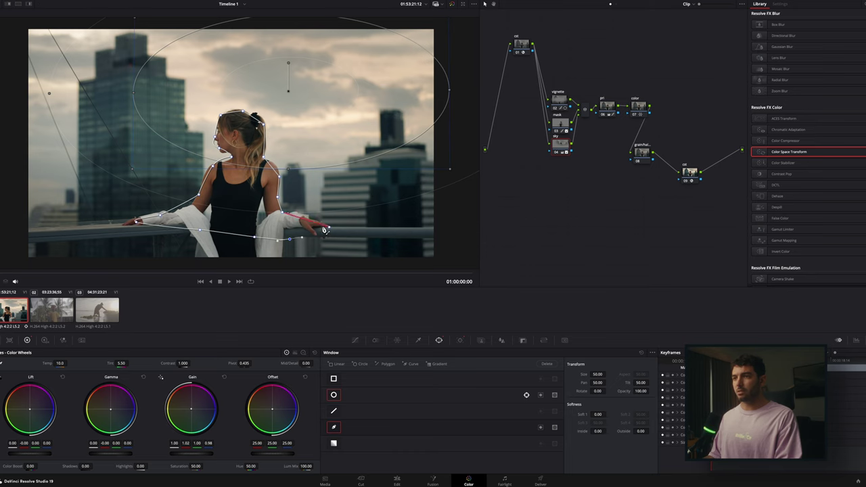
click(330, 228)
scroll(342, 265, up, 2)
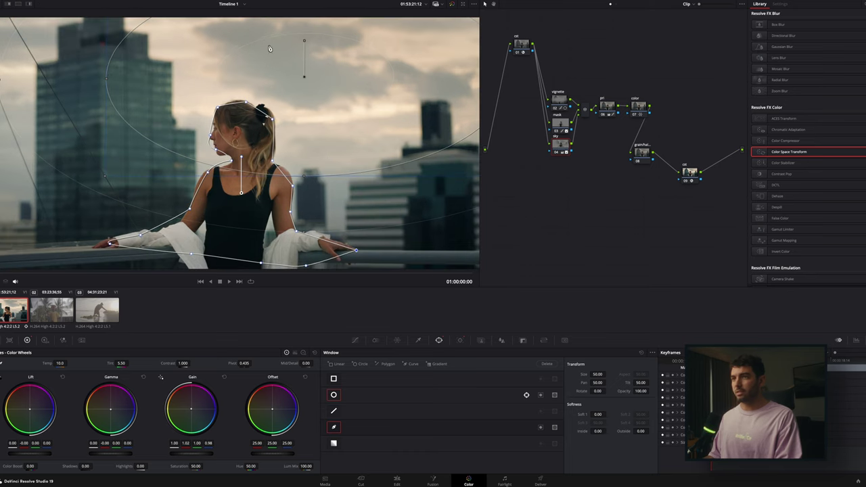
Switch the curve window's mask mode so the woman is excluded from the sky correction.
scroll(282, 63, down, 3)
click(3, 4)
click(8, 17)
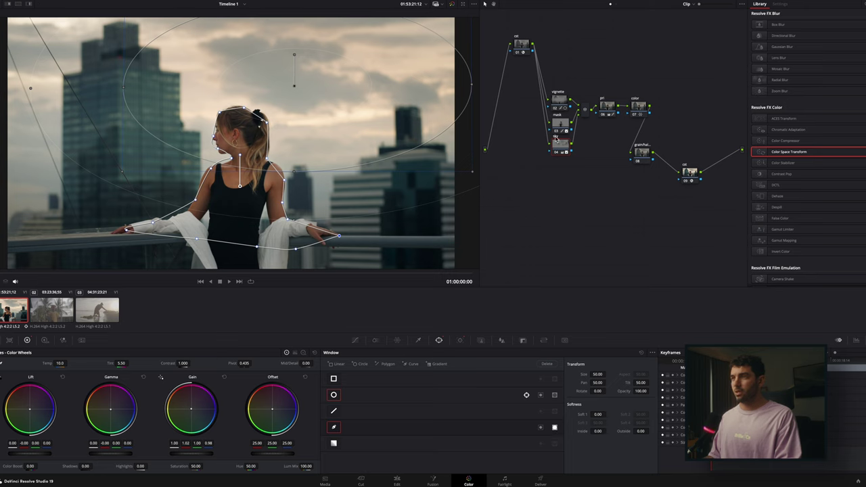
Compare the shot with the sky node repeatedly disabled and enabled to check the woman's exclusion.
key(ctrl+d)
key(ctrl+d)
key(ctrl+d)
key(ctrl+d)
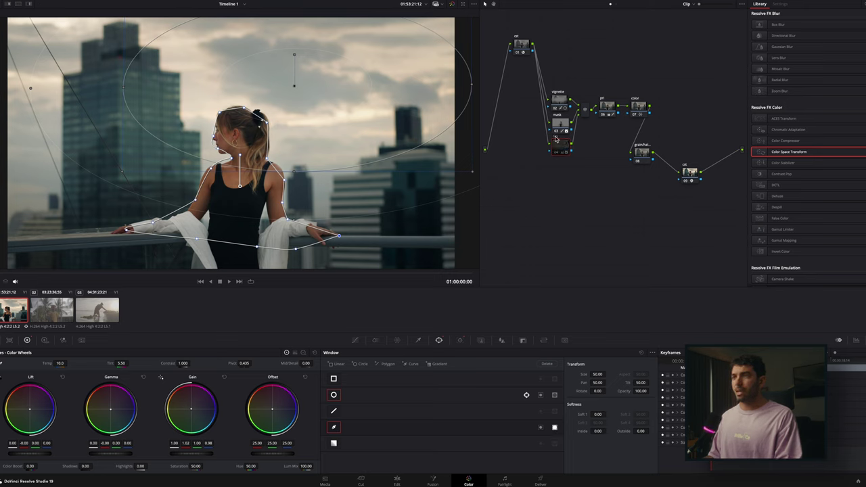
key(ctrl+d)
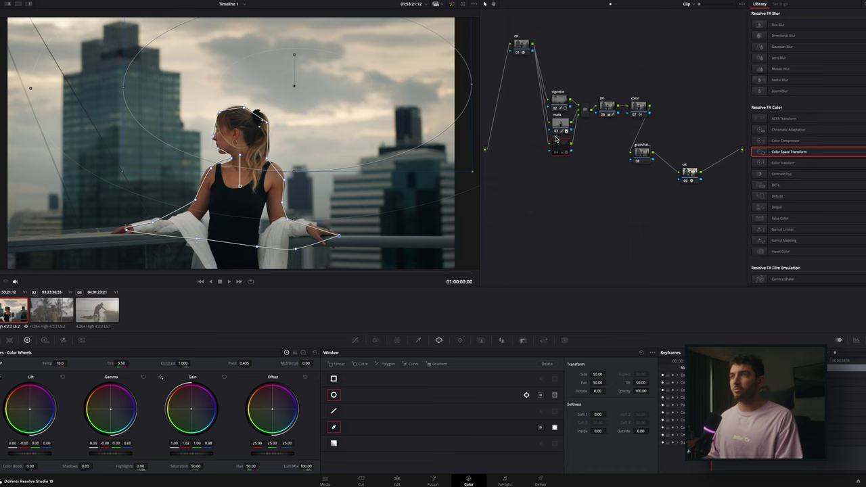
key(ctrl+d)
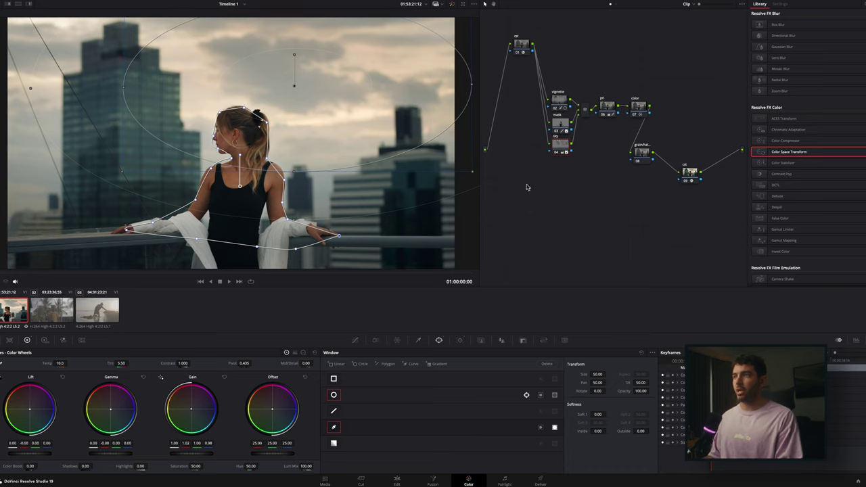
Track the curve window around the woman in both directions through the clip.
click(460, 342)
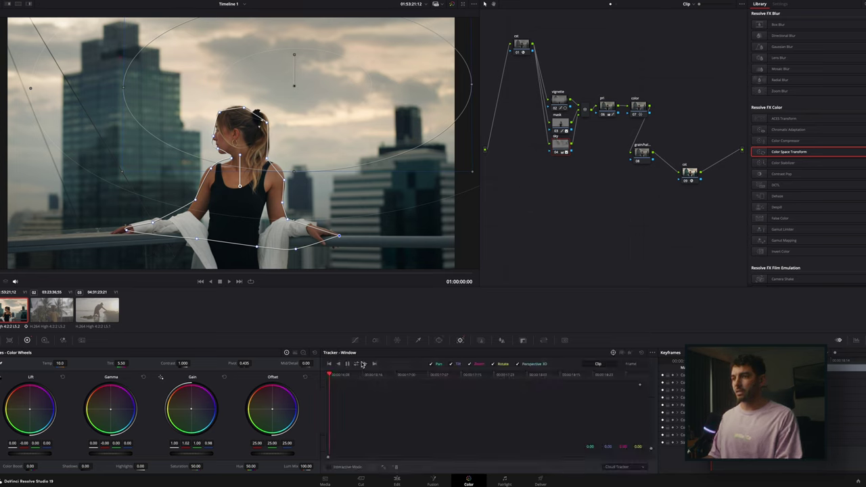
click(356, 365)
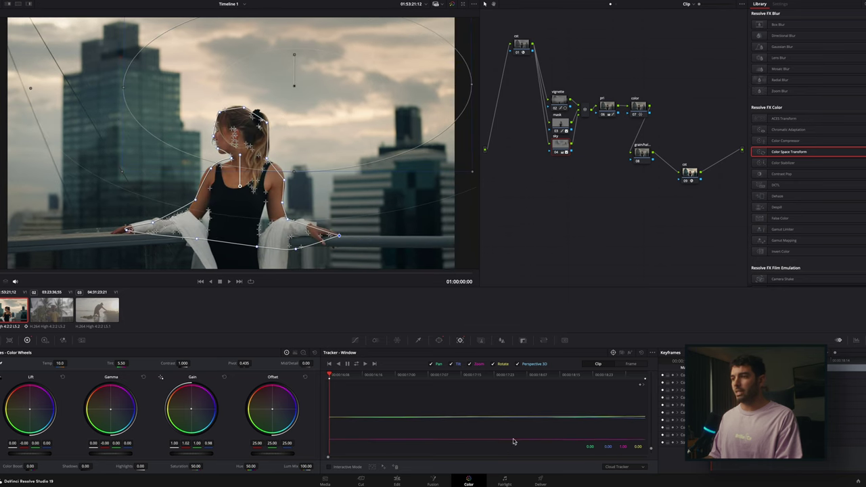
Soften the woman's curve window with Inside at 5.98, Outside at 3.40 and Soft 1 at 2.22.
click(441, 342)
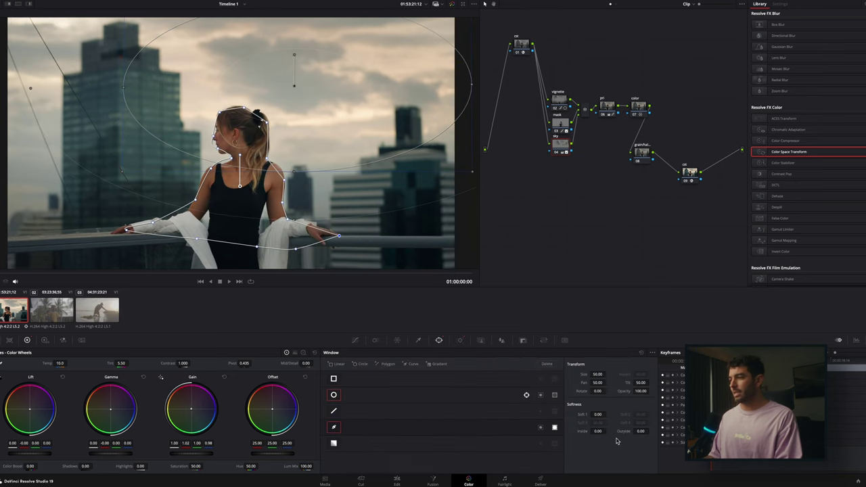
drag(601, 433, 660, 432)
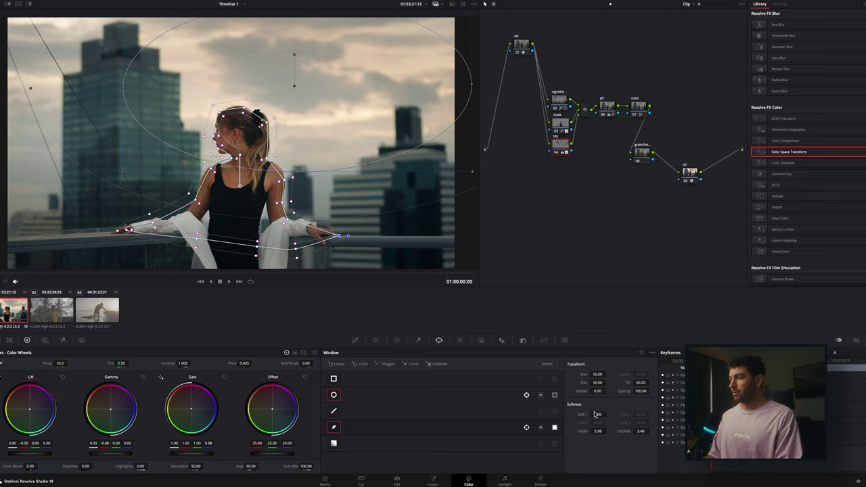
drag(595, 414, 607, 414)
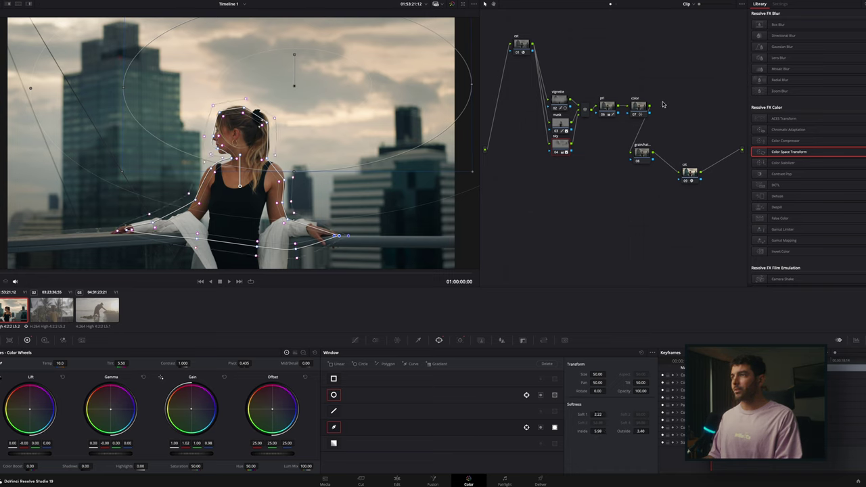
Select the primary node, and bypass and restore the whole grade to compare it with the original log footage.
click(607, 106)
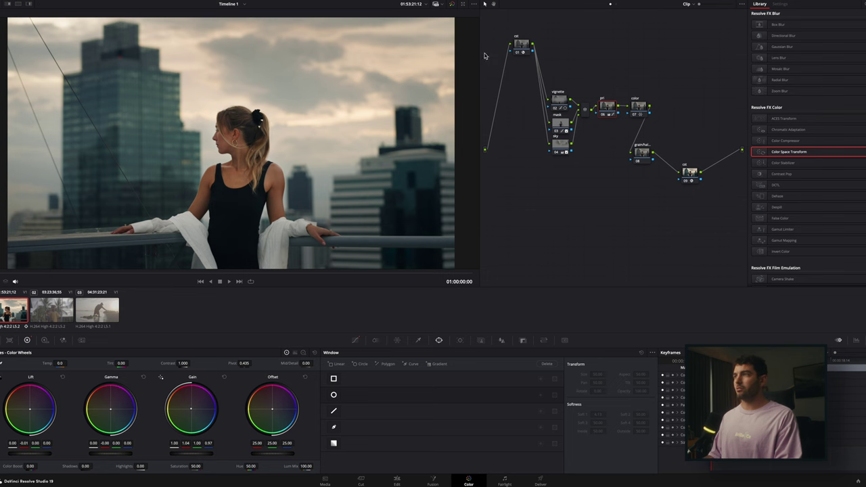
click(453, 5)
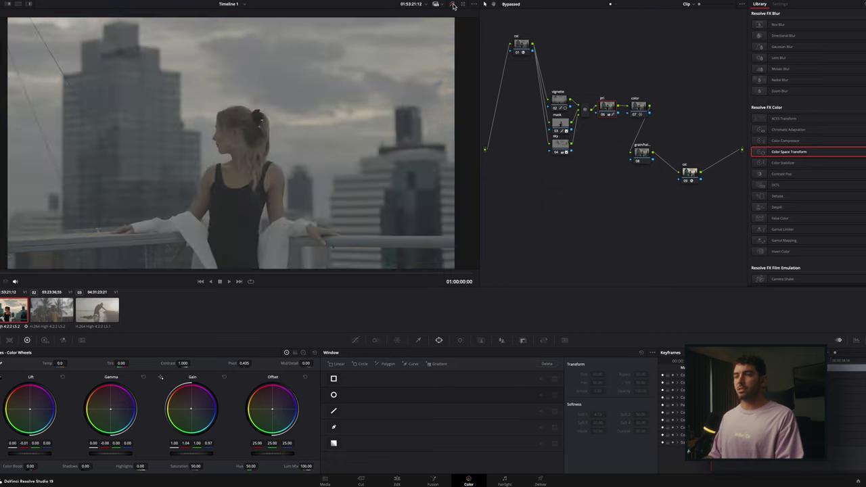
click(453, 5)
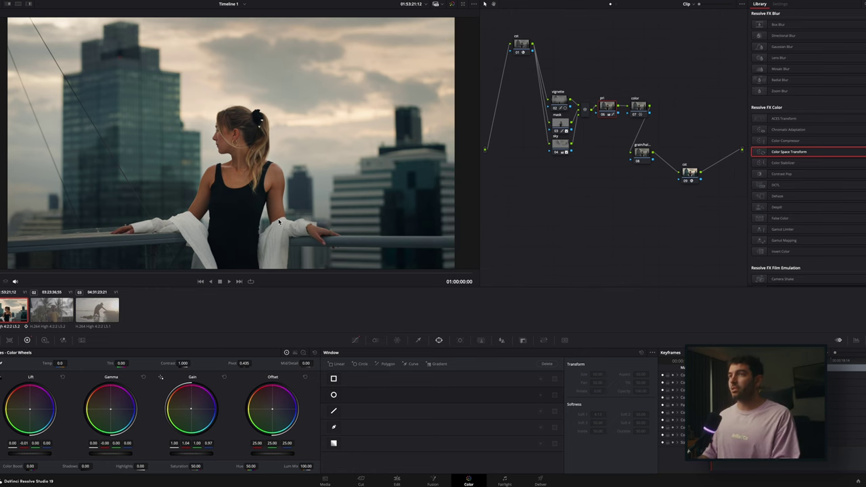
Relabel the combined grain and halation node "grain" and add a serial node after it labeled for glow.
click(640, 156)
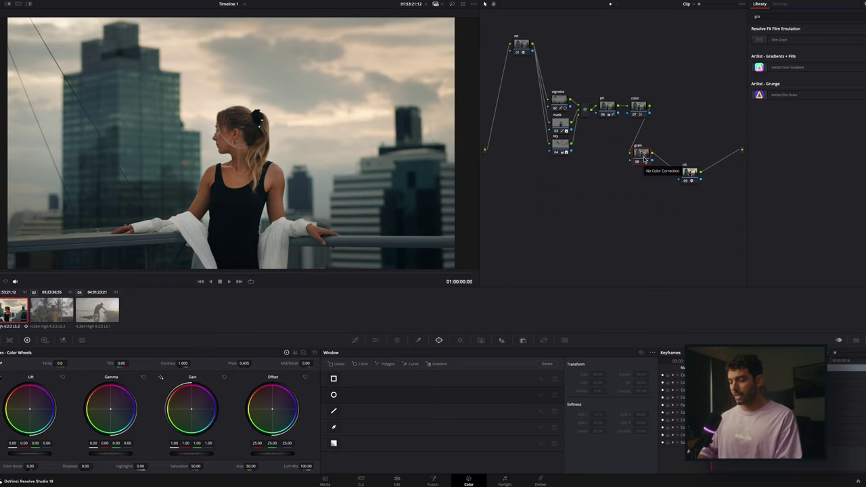
key(alt+s)
text(gl)
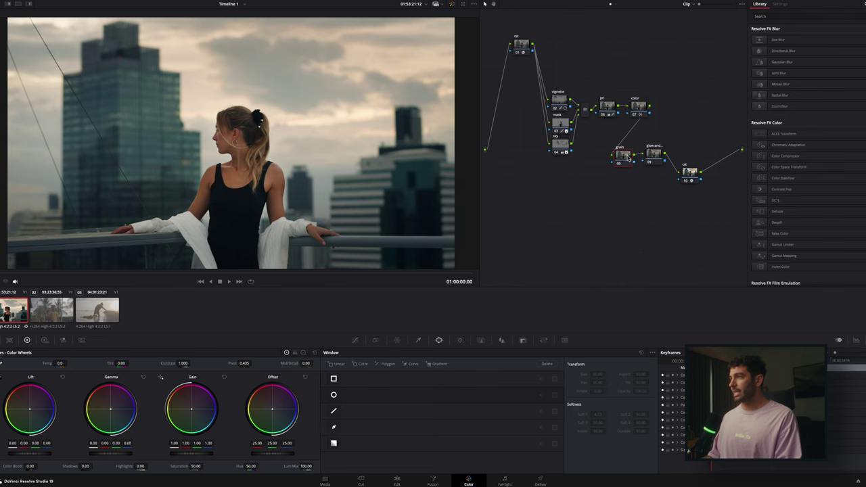
Search the effects library for "gra" and apply Film Grain to the grain node.
click(777, 18)
text(gra)
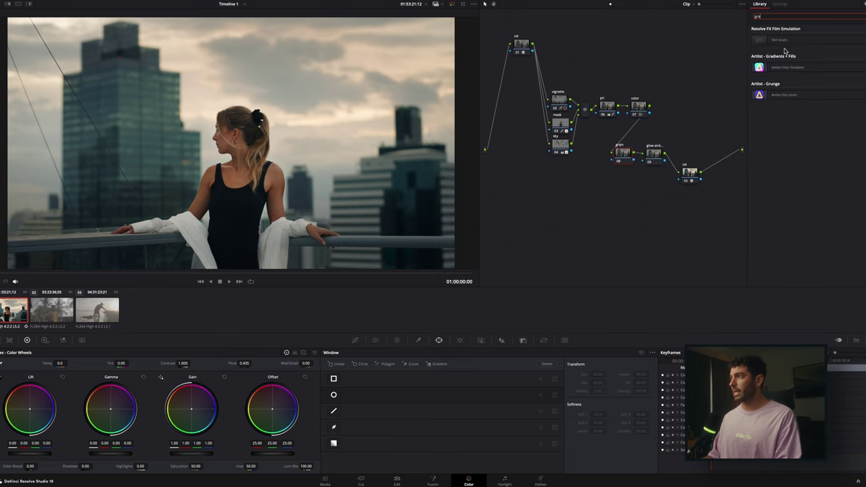
drag(779, 39, 623, 154)
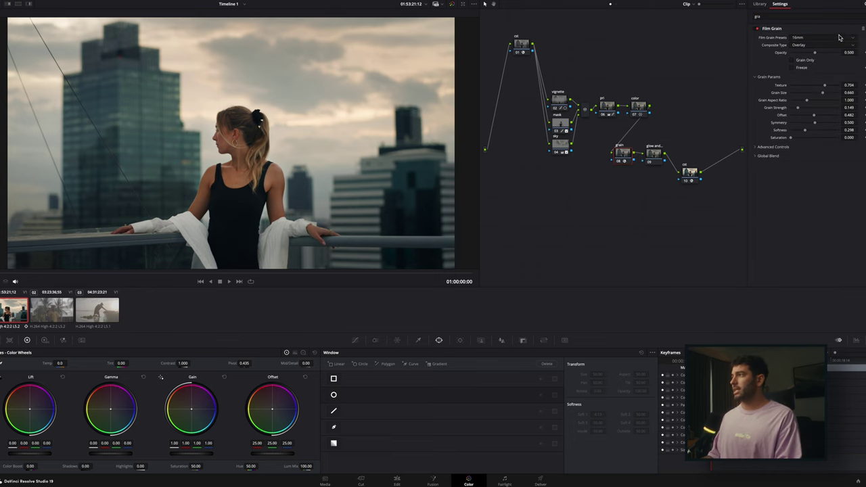
Inspect the woman's face up close and compare the image with the grain node disabled and enabled.
scroll(341, 136, up, 5)
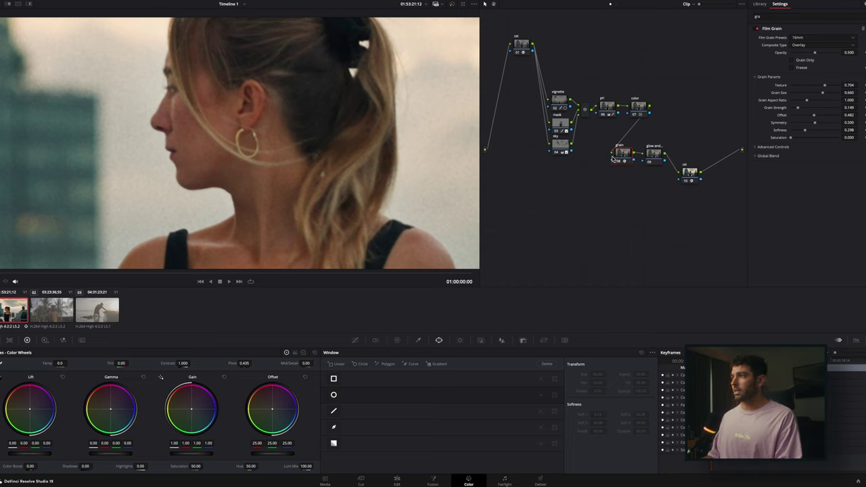
key(super+d)
key(ctrl+d)
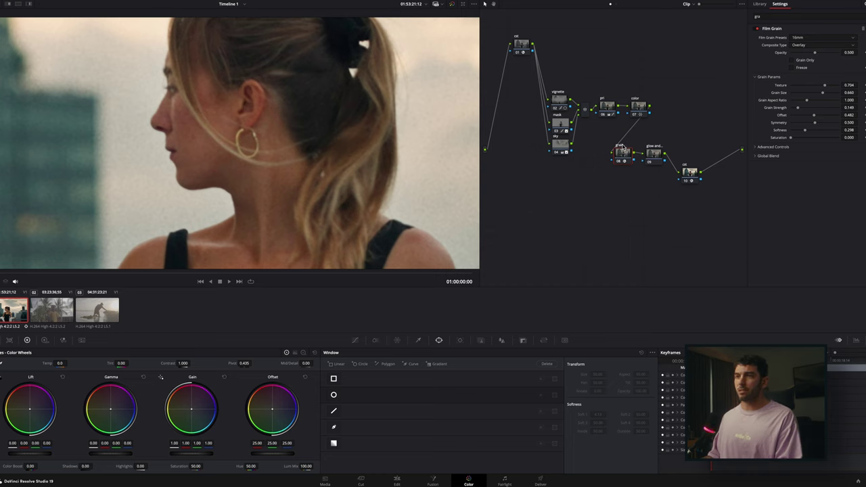
Change the Film Grain preset to 35mm 200T and check it on the woman with the grain node disabled and enabled.
click(815, 38)
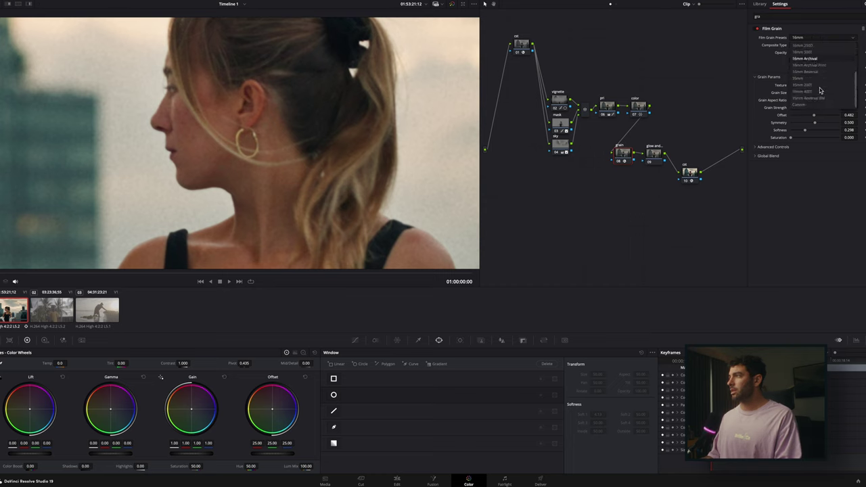
click(820, 86)
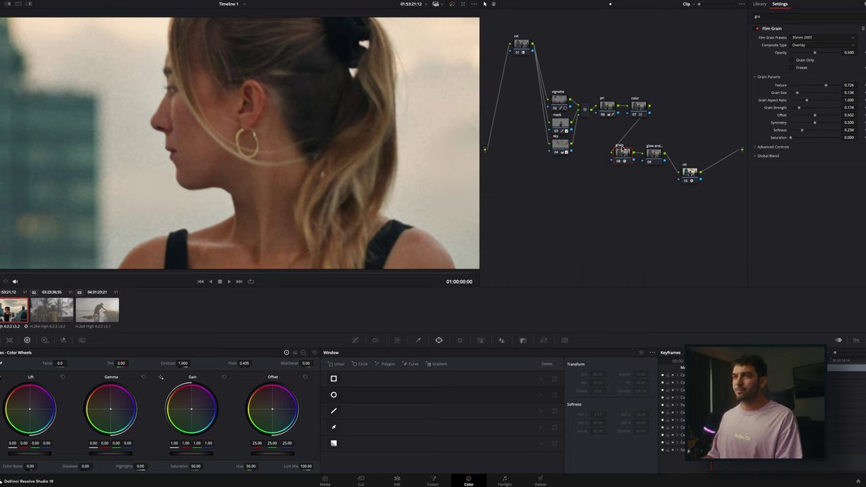
key(ctrl+d)
key(ctrl+d)
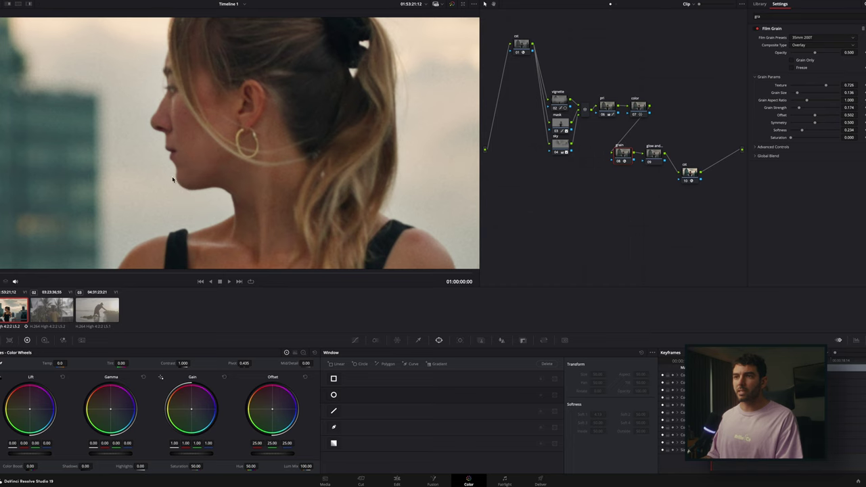
scroll(226, 176, down, 5)
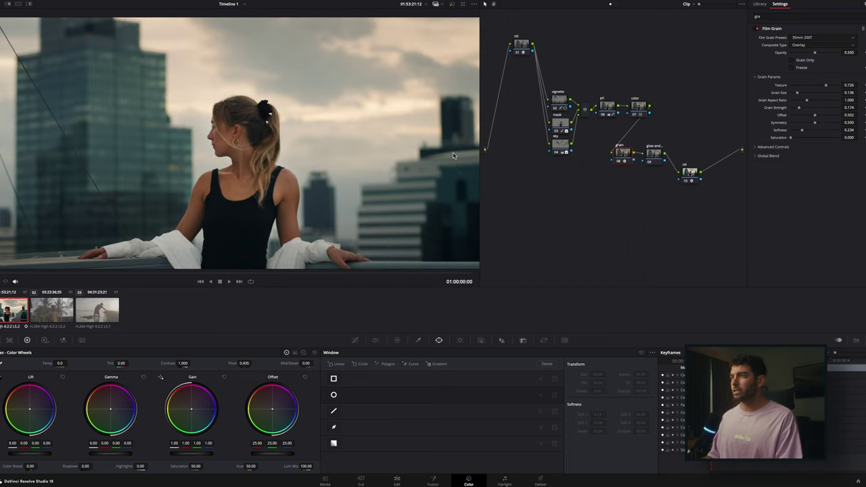
scroll(225, 150, up, 8)
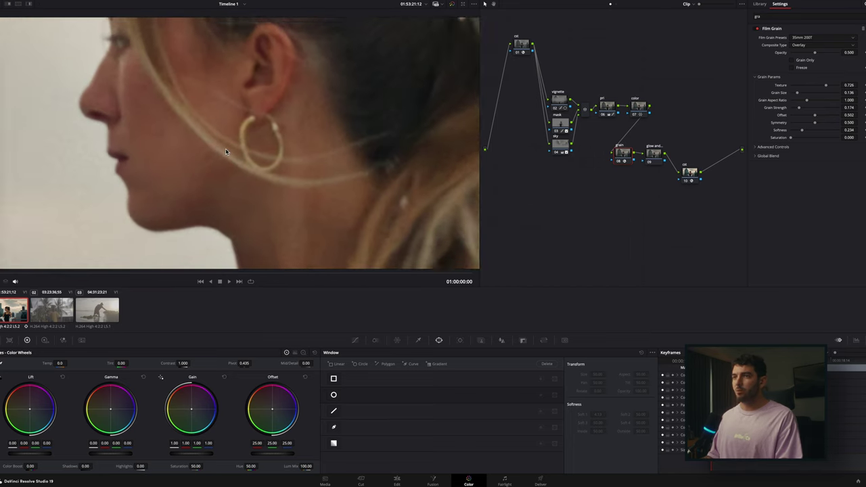
scroll(225, 151, down, 3)
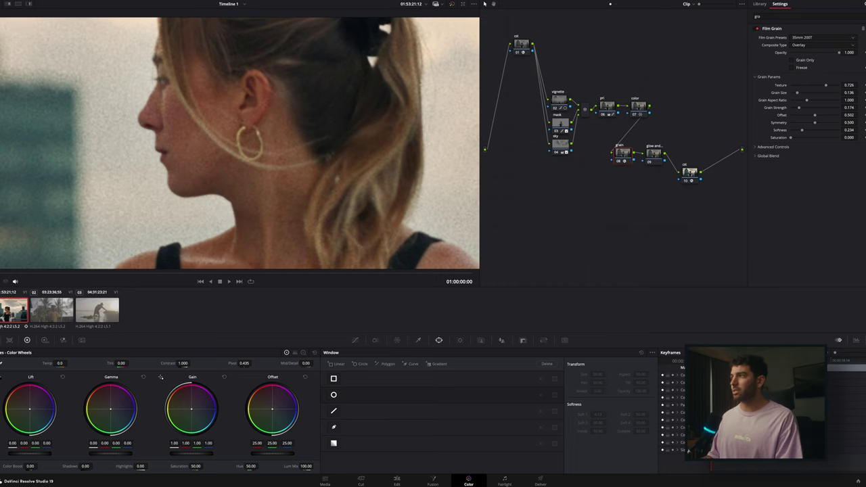
scroll(238, 179, down, 4)
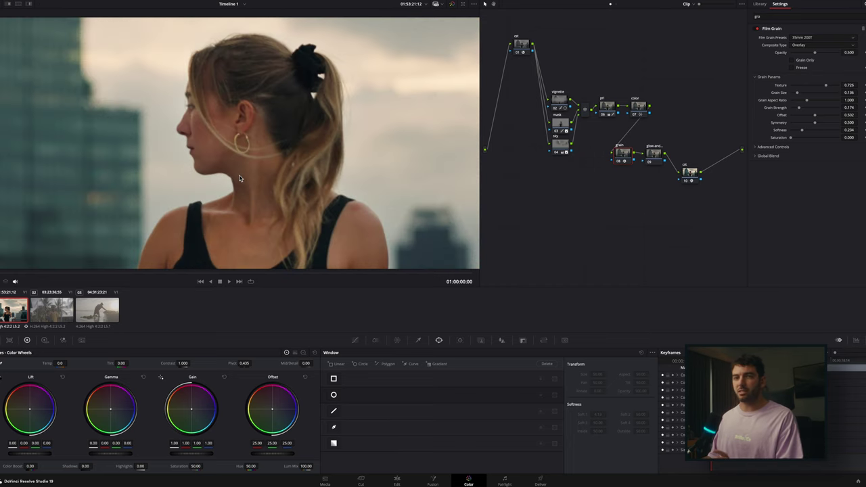
scroll(238, 178, down, 2)
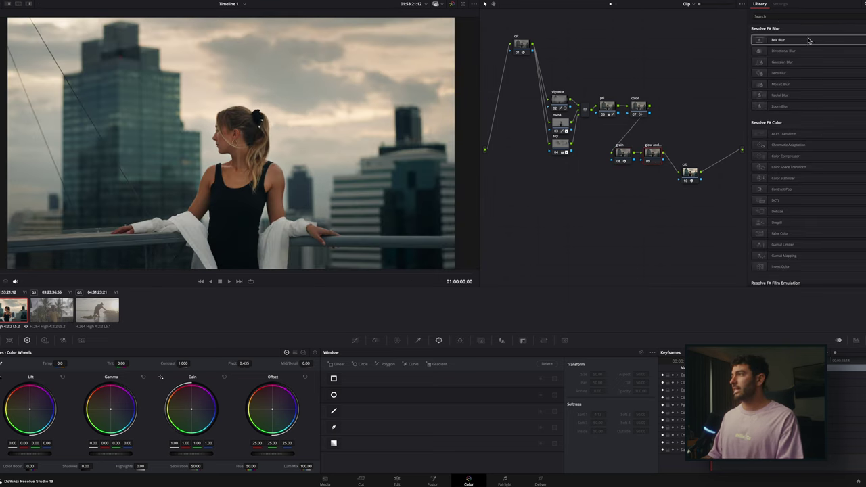
Search the effects library for "hal" and apply Halation to the glow node.
click(777, 16)
text(hha)
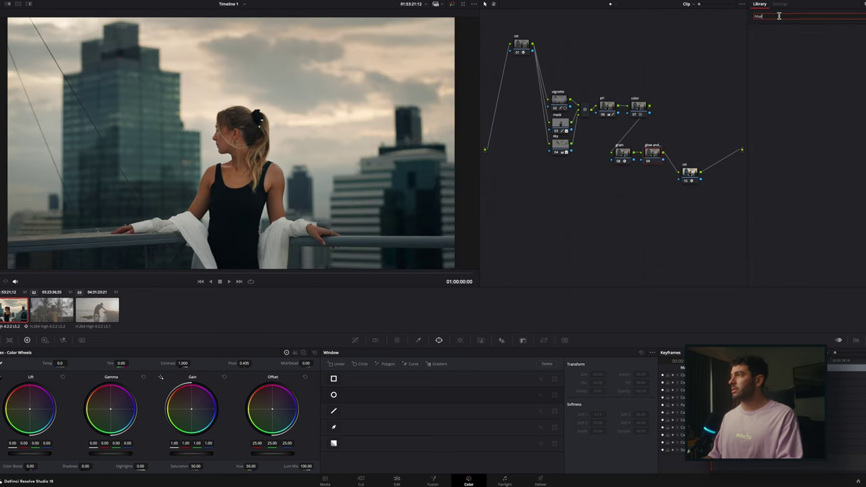
text(l)
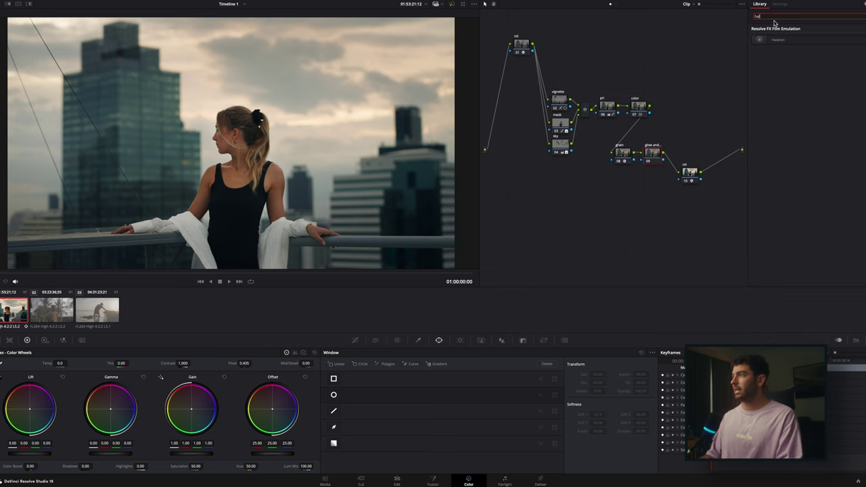
drag(775, 40, 658, 155)
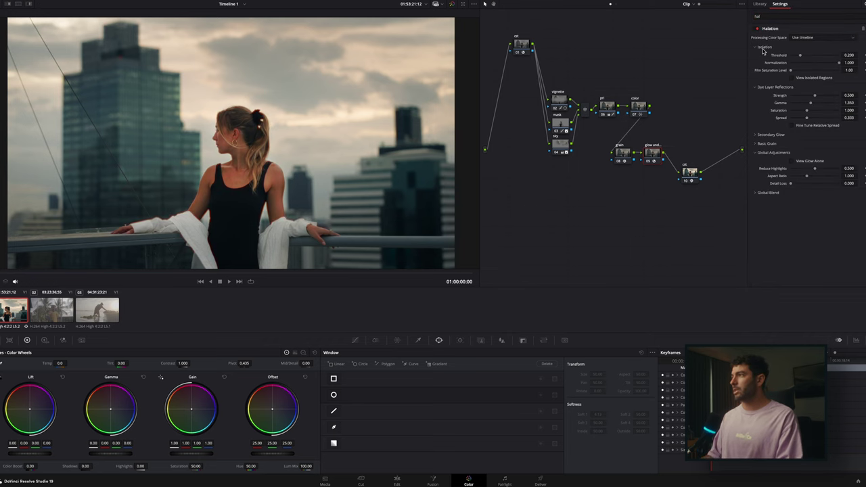
Try other isolation threshold and normalization values for the halation around the woman.
scroll(257, 168, up, 5)
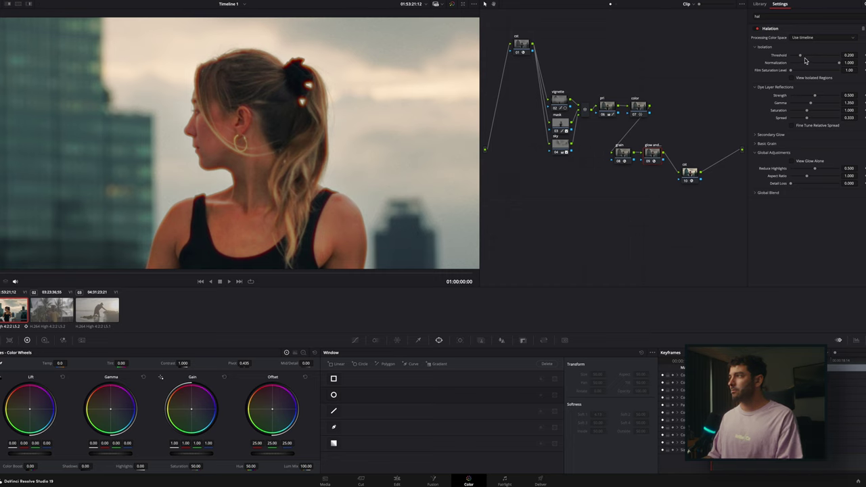
drag(799, 59, 801, 60)
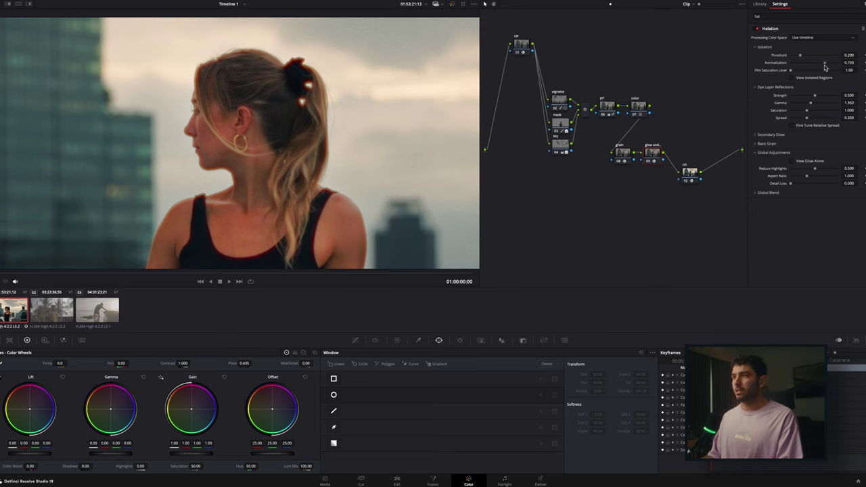
drag(814, 63, 839, 62)
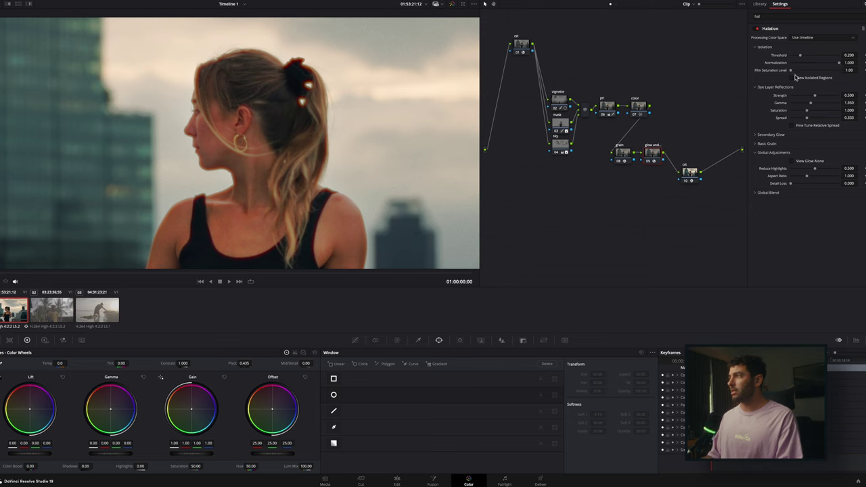
Set the halation's dye layer reflections to strength 0.253, gamma 1.635, saturation 0.787 and spread 0.290.
mouse_move(815, 98)
mouse_down()
mouse_move(789, 99)
mouse_move(834, 106)
mouse_move(809, 107)
mouse_up()
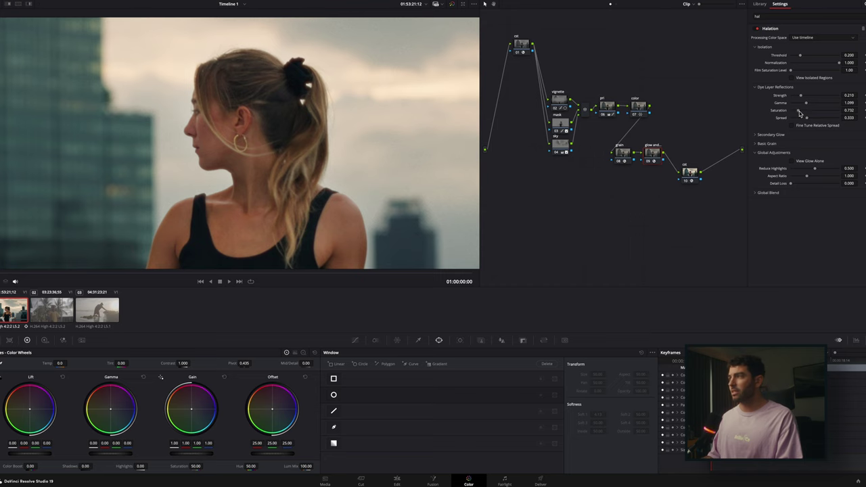
drag(806, 107, 805, 104)
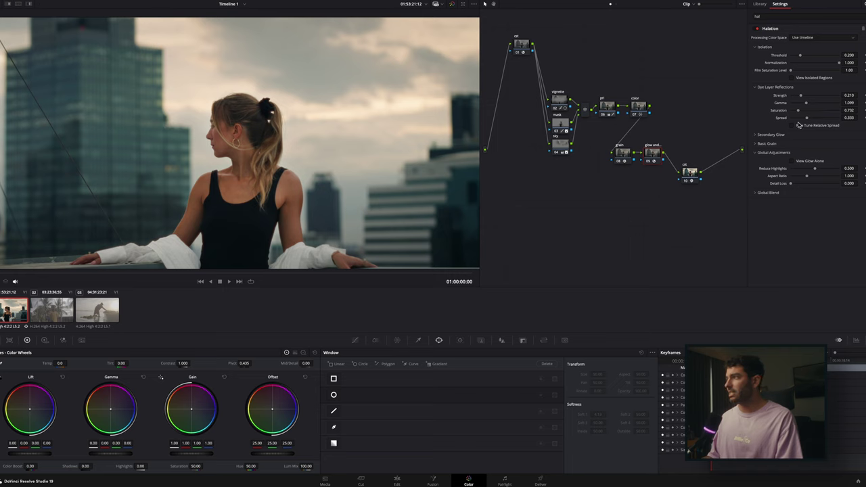
drag(805, 103, 808, 107)
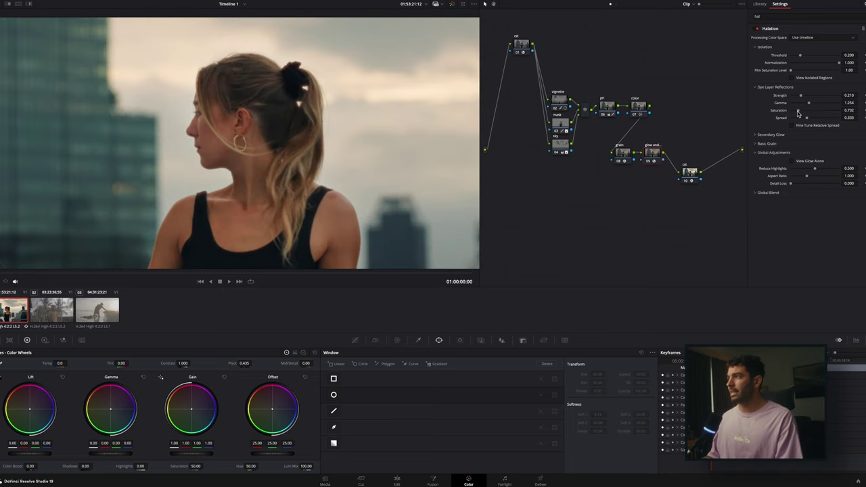
mouse_move(798, 110)
mouse_down()
mouse_move(812, 121)
mouse_move(804, 119)
mouse_move(810, 98)
mouse_move(819, 98)
mouse_move(805, 99)
mouse_up()
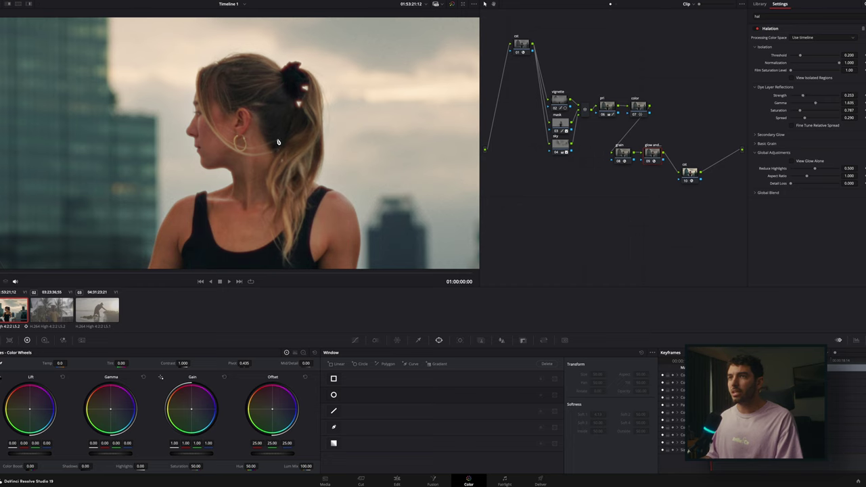
Examine the halation around the woman's hair and shoulders both up close and in the full frame.
scroll(300, 135, down, 5)
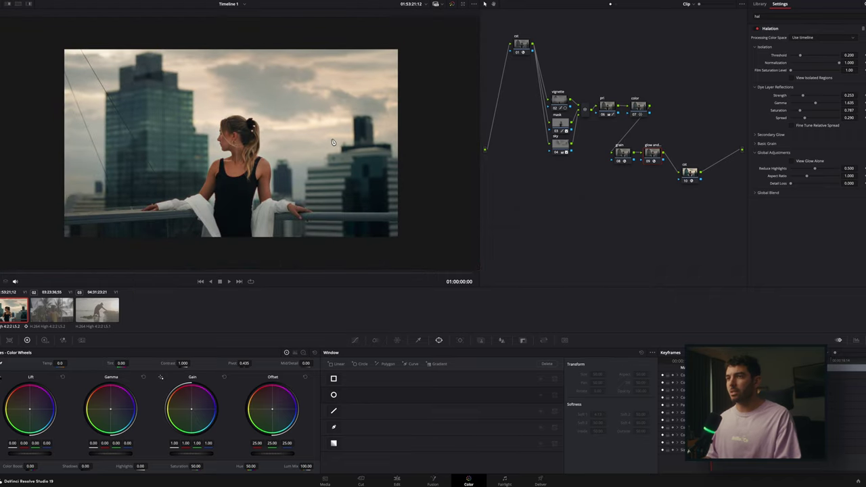
scroll(263, 154, up, 8)
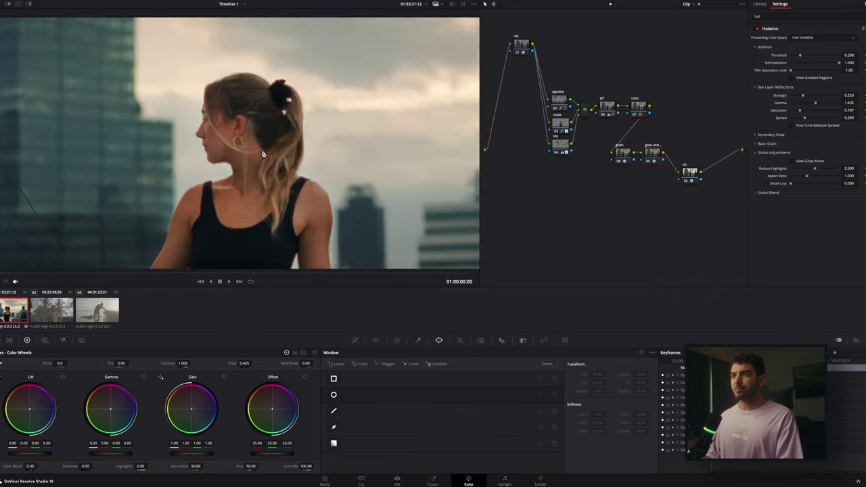
scroll(249, 146, down, 6)
scroll(249, 145, down, 2)
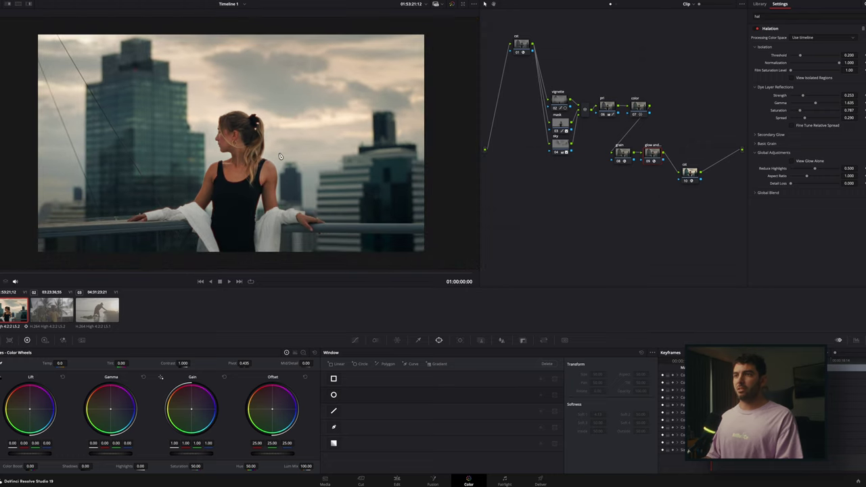
scroll(279, 156, up, 2)
scroll(247, 134, down, 4)
scroll(247, 135, up, 1)
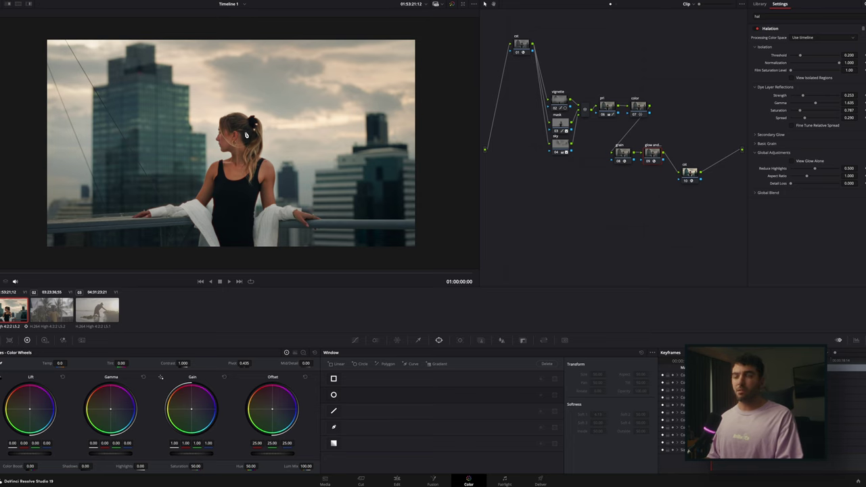
scroll(246, 135, up, 3)
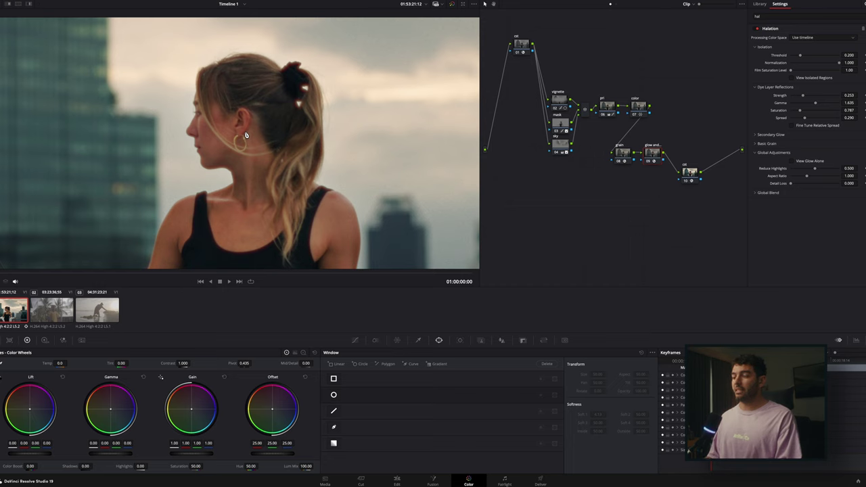
Add a secondary glow with strength 0.123 and spread 0.259, and adjust the dye layer reflections to strength 0.271 and spread 0.123.
click(758, 135)
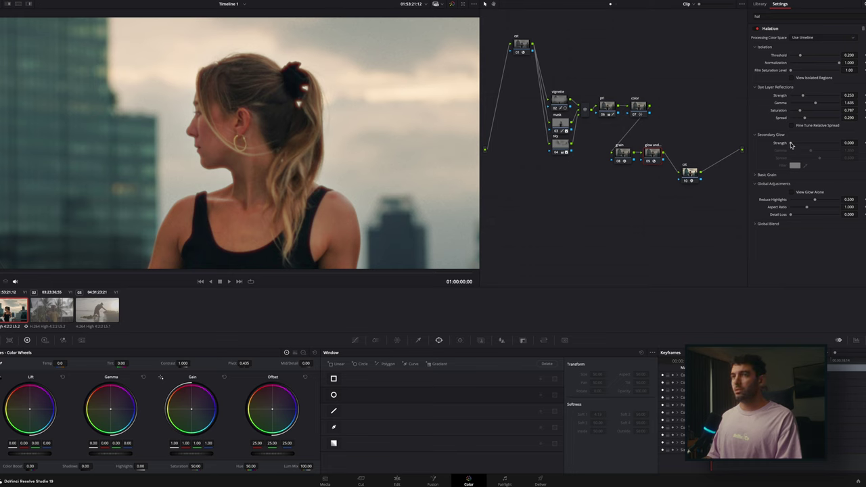
drag(791, 144, 804, 163)
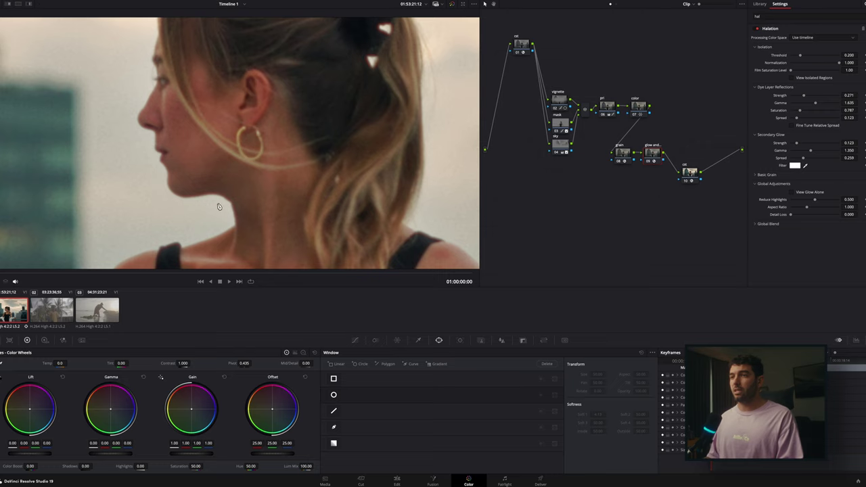
scroll(218, 206, down, 6)
scroll(219, 206, down, 2)
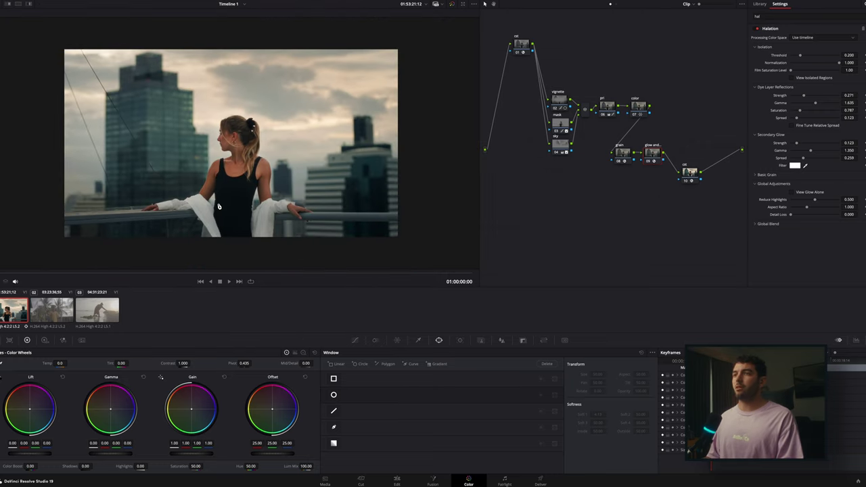
Compare the full frame with the glow and halation node disabled and enabled.
scroll(219, 206, up, 2)
scroll(219, 206, down, 1)
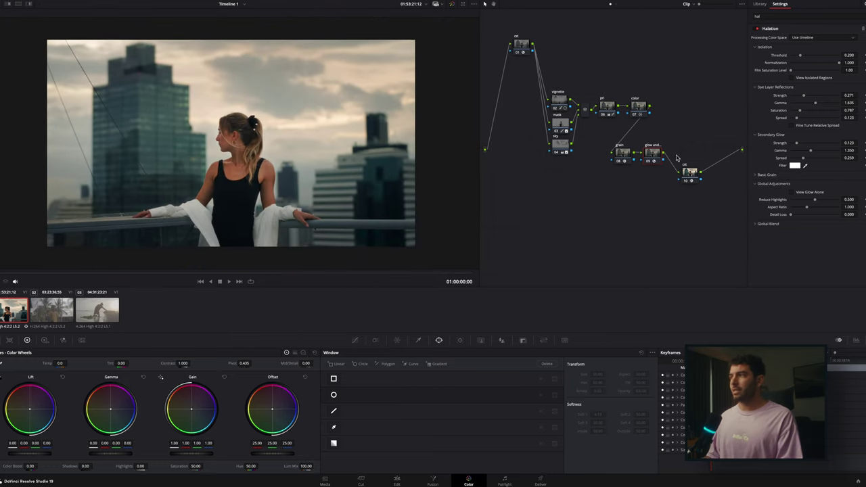
key(ctrl+d)
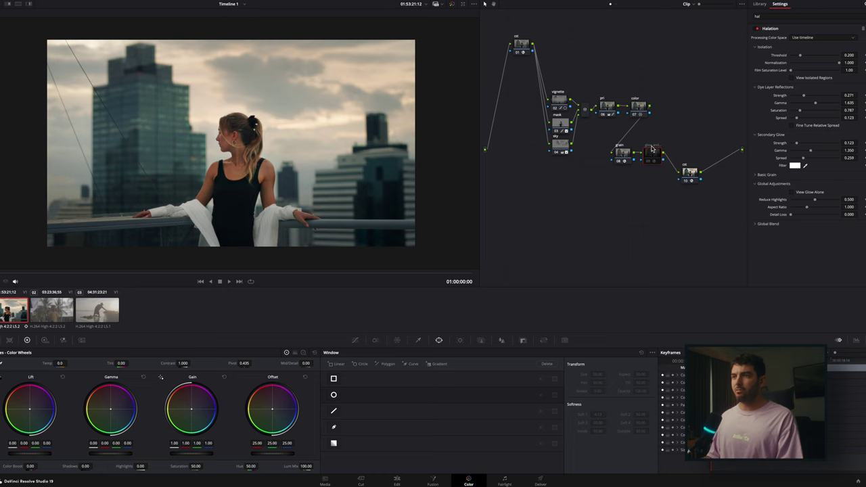
key(ctrl+d)
Raise the halation's isolation threshold to 0.599 and check the effect on the woman up close and in the full frame.
scroll(253, 190, up, 5)
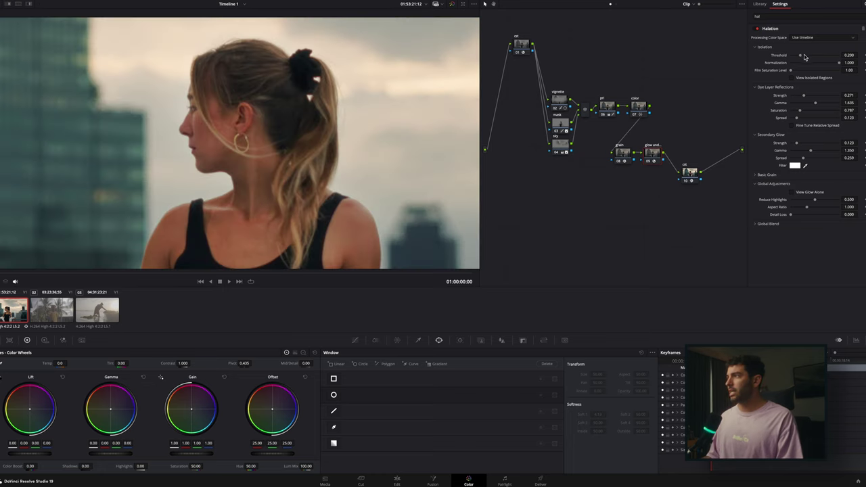
drag(800, 58, 799, 57)
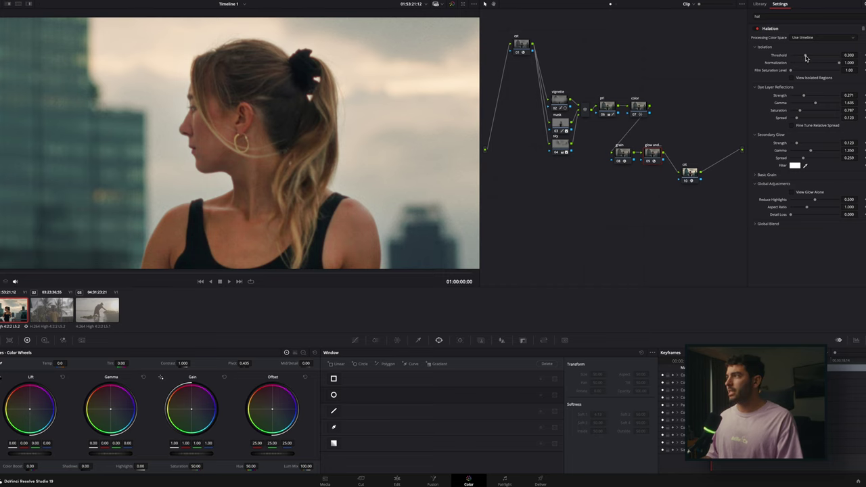
scroll(171, 144, up, 3)
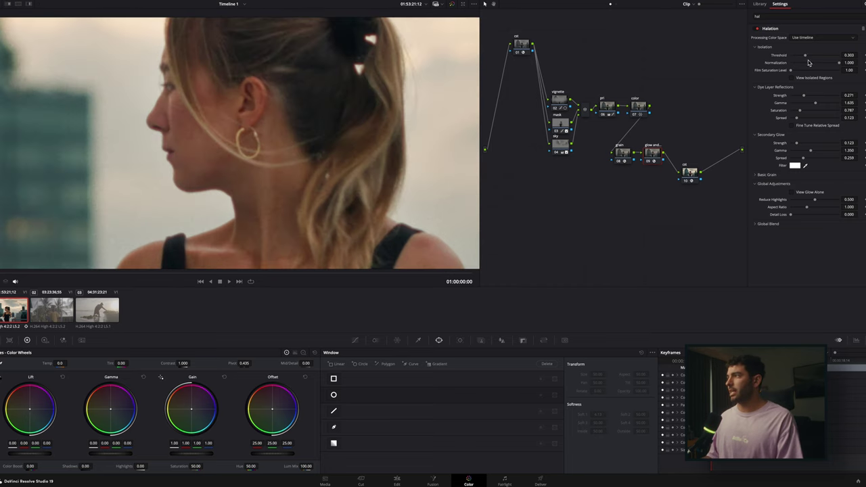
drag(805, 56, 831, 57)
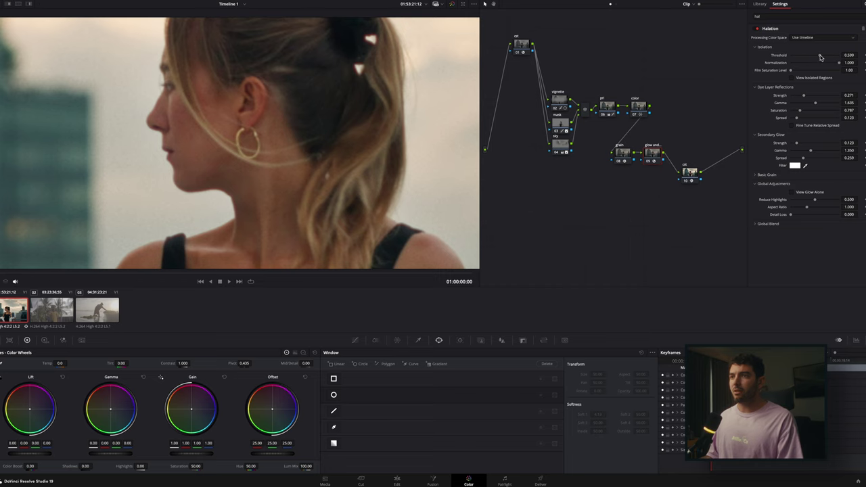
scroll(363, 184, down, 5)
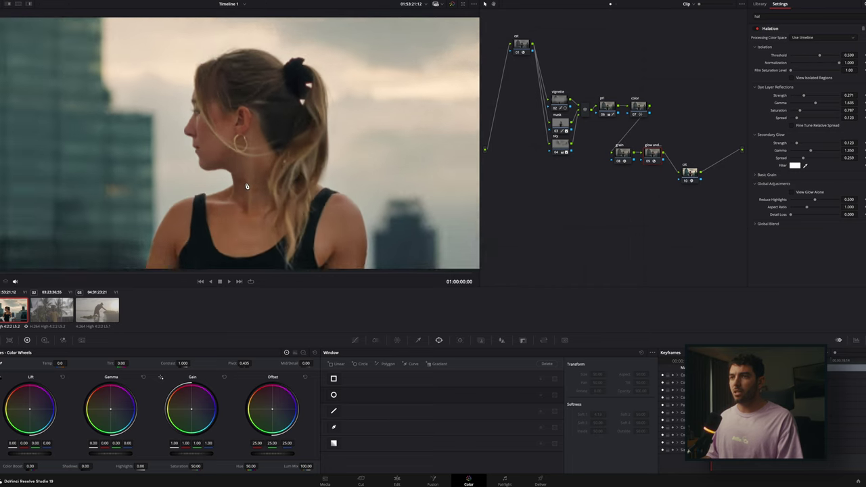
scroll(230, 191, up, 3)
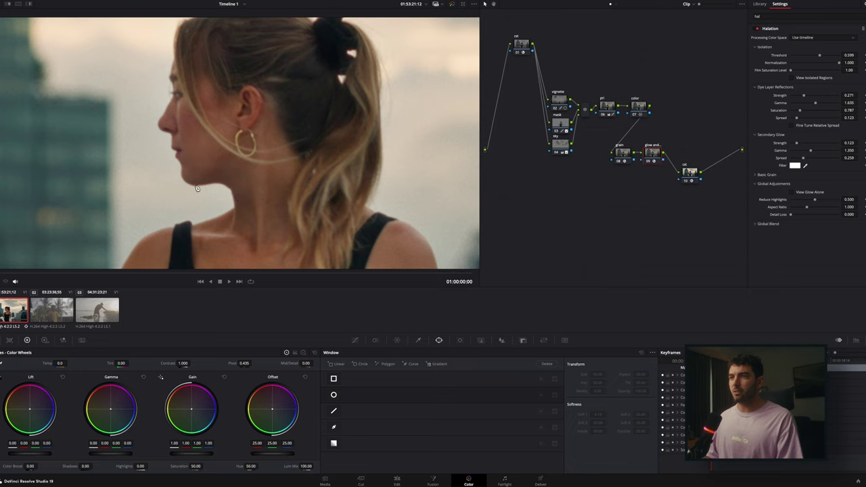
scroll(236, 161, down, 5)
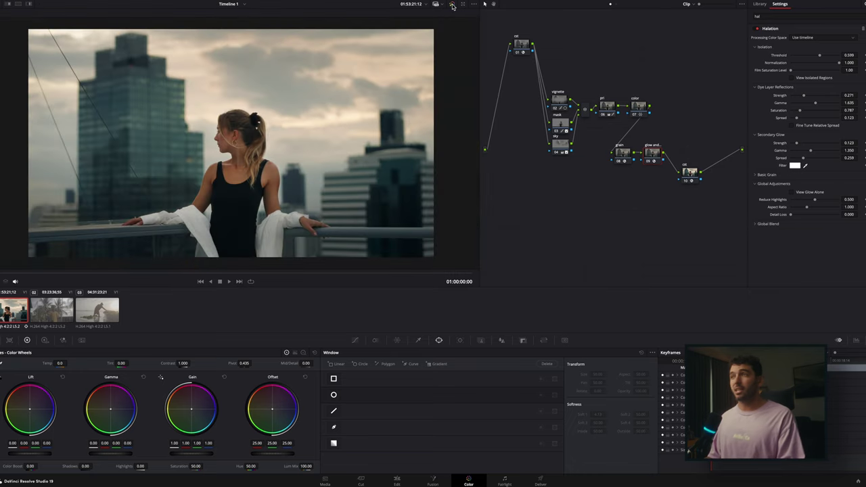
Compare the graded shot of the woman with the ungraded original by bypassing and restoring all grades.
click(452, 6)
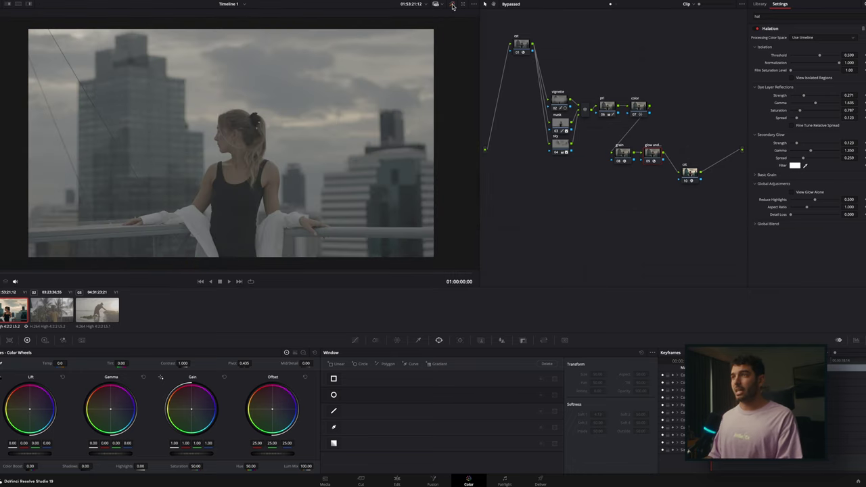
click(452, 6)
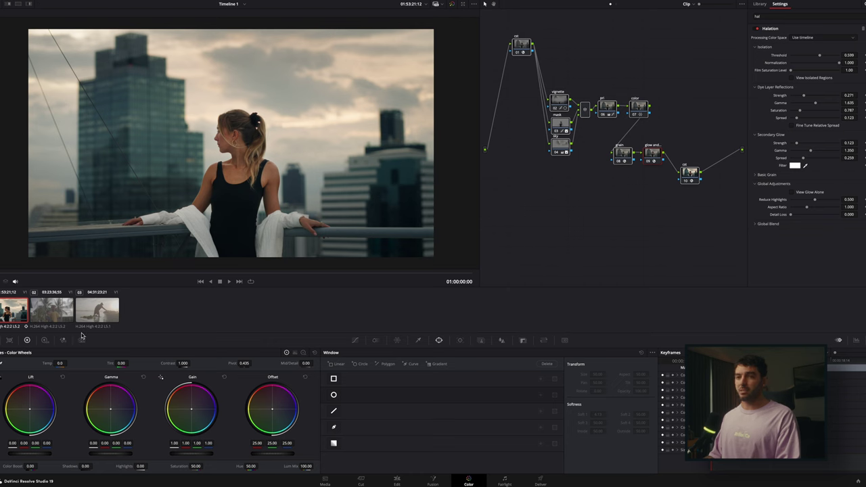
Apply the woman shot's grade to the second clip with the two children and delete its sky and mask nodes.
click(60, 318)
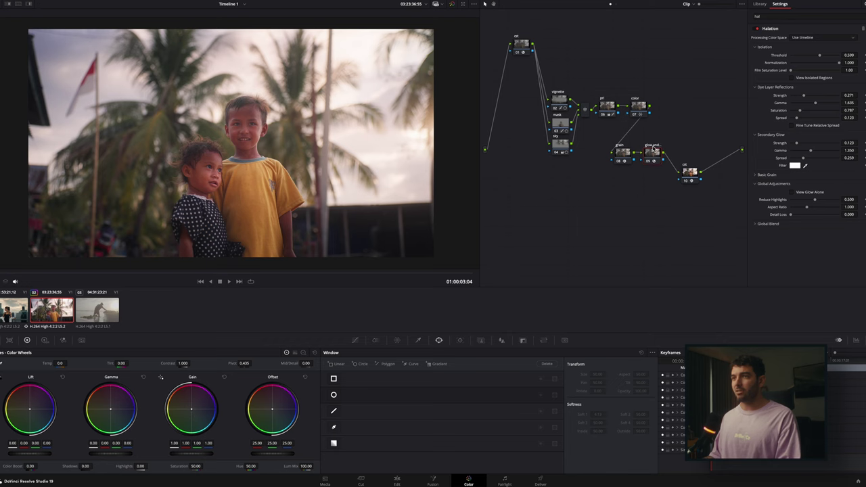
click(559, 144)
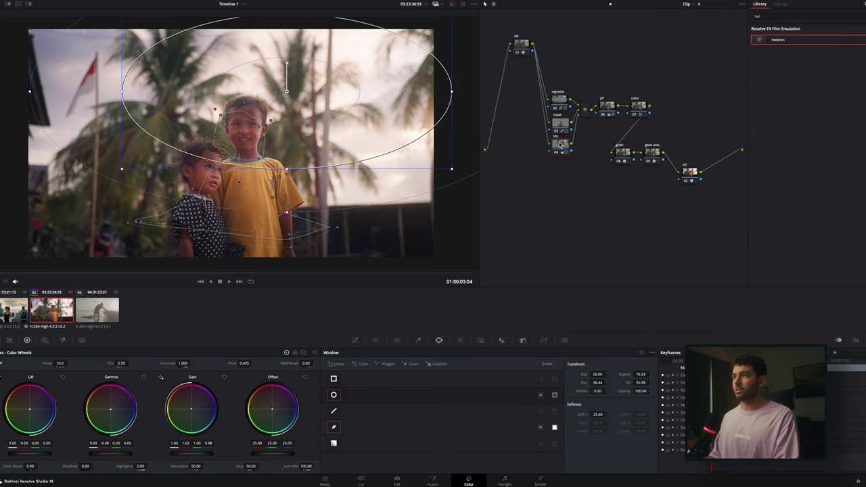
key(Delete)
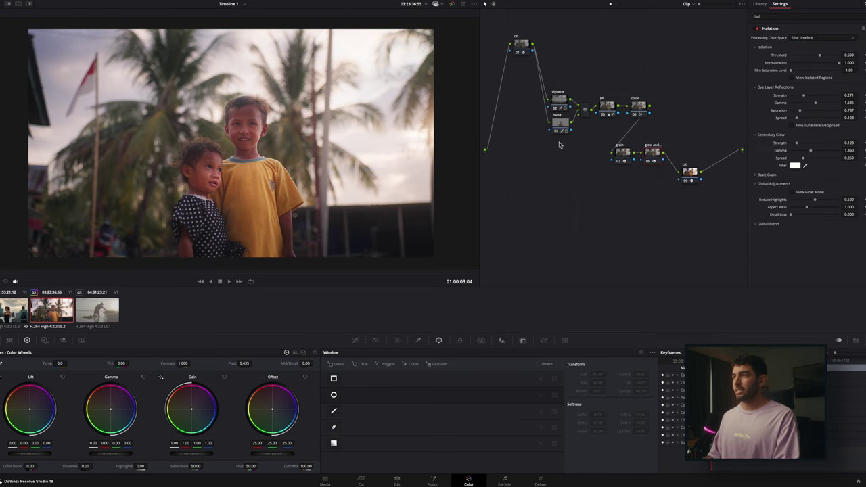
click(560, 126)
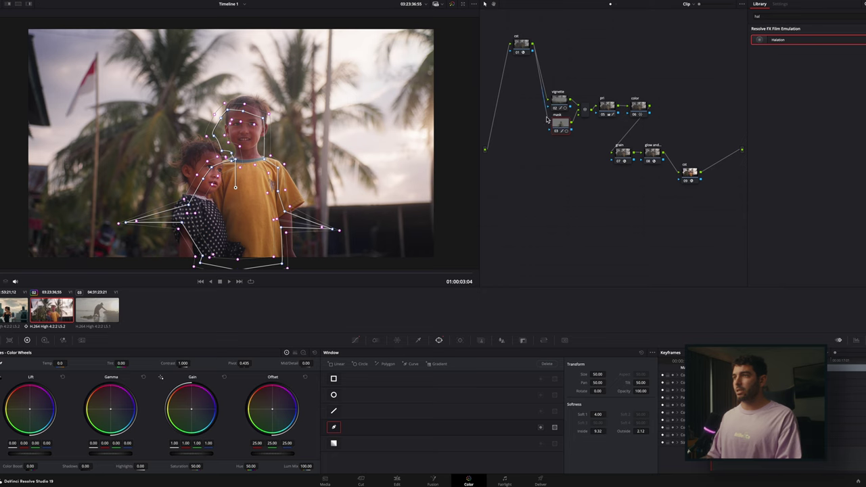
key(ctrl+d)
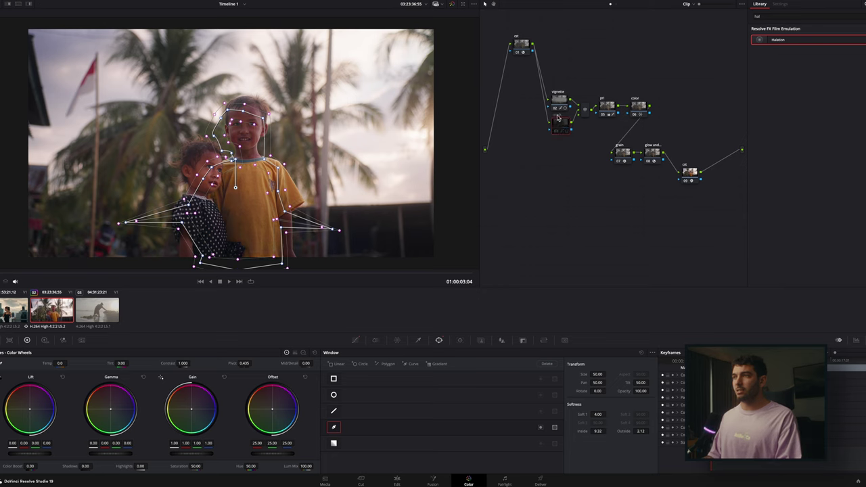
key(Delete)
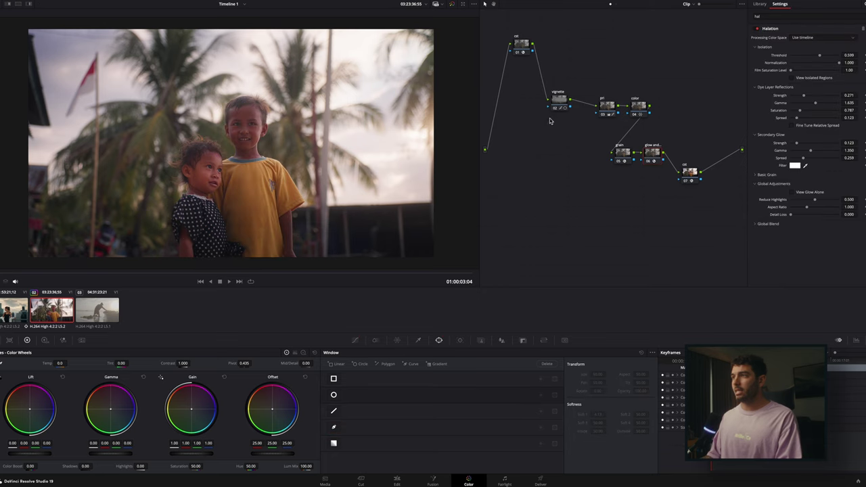
On the children's clip, fine-tune the pri node's custom curve midtones and set gain red to 1.03 and gain blue to 0.95.
click(355, 340)
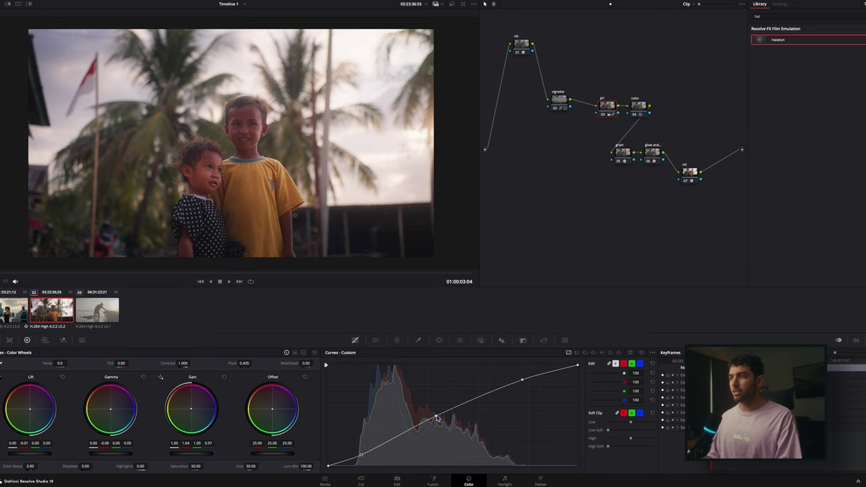
drag(437, 417, 433, 418)
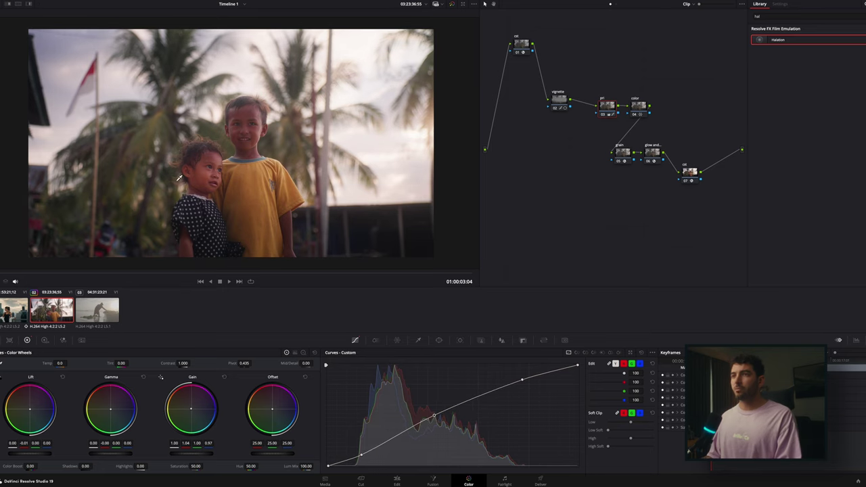
scroll(228, 136, up, 3)
scroll(243, 165, down, 3)
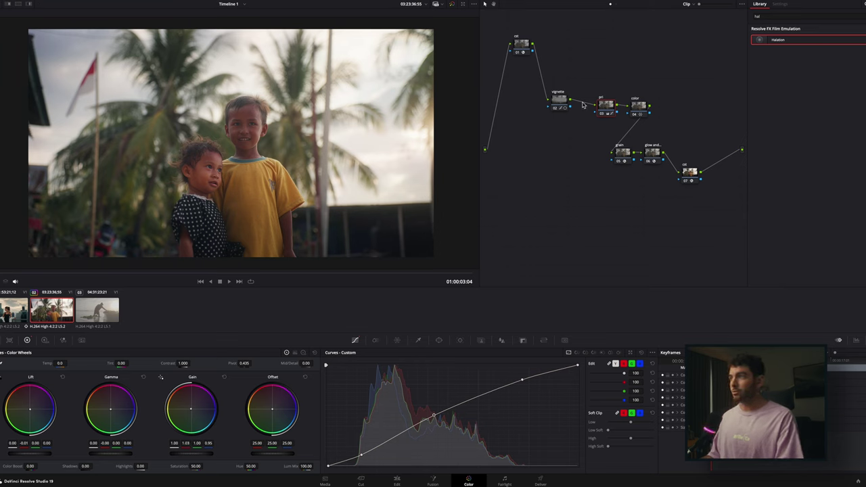
Add a parallel node to the vignette node, label it mask, and place it directly beneath the vignette node.
click(554, 102)
key(alt+p)
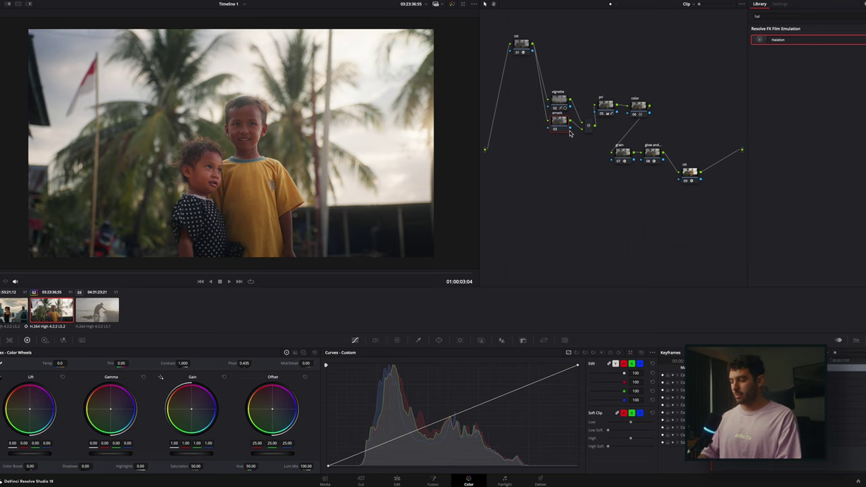
text(mask)
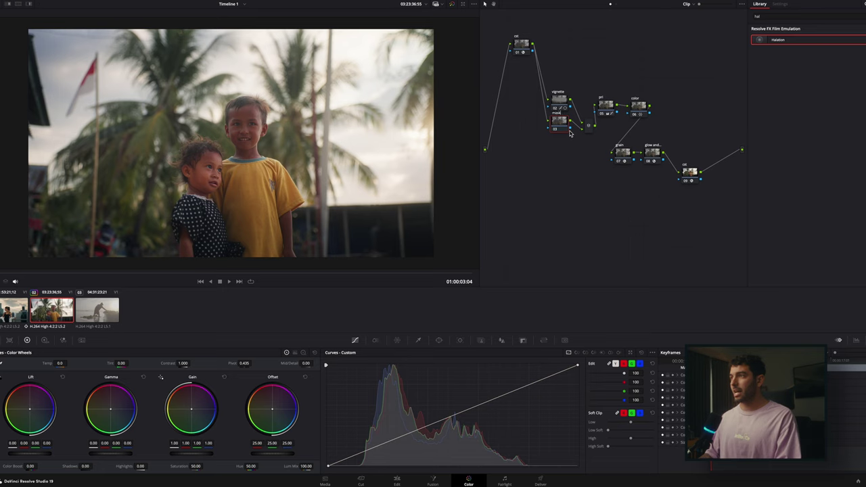
drag(567, 121, 567, 124)
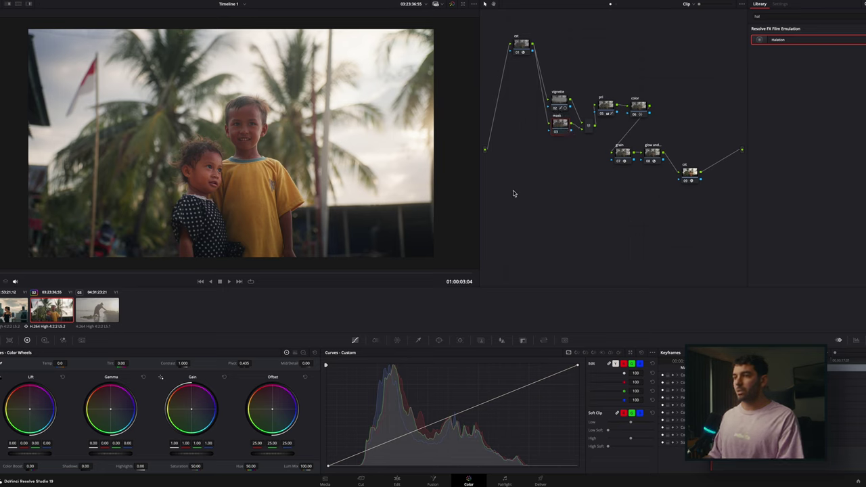
Draw a freeform curve window around the two children on the mask node.
click(439, 339)
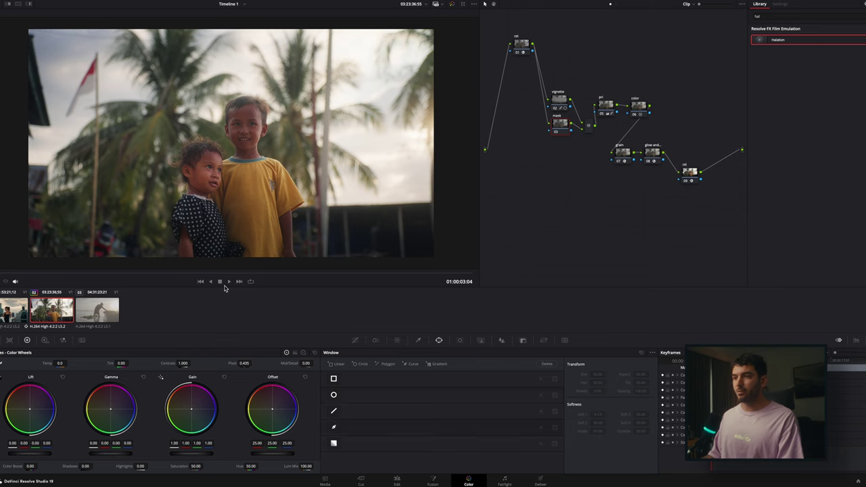
click(333, 427)
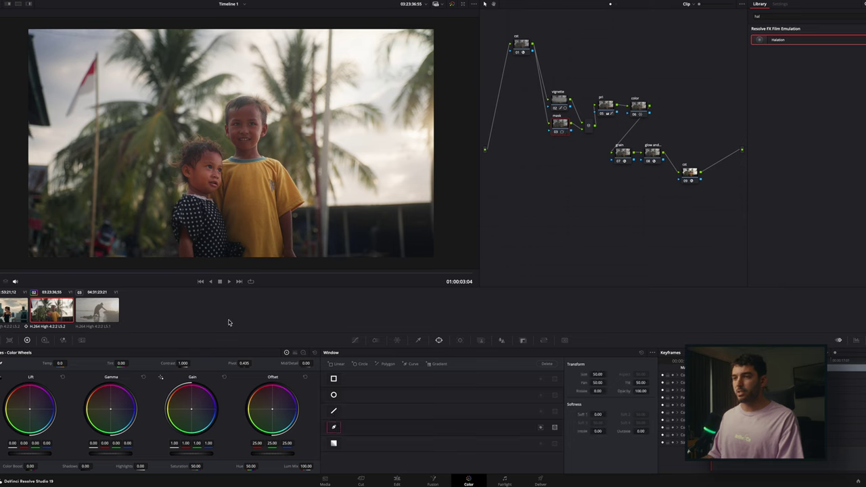
click(179, 257)
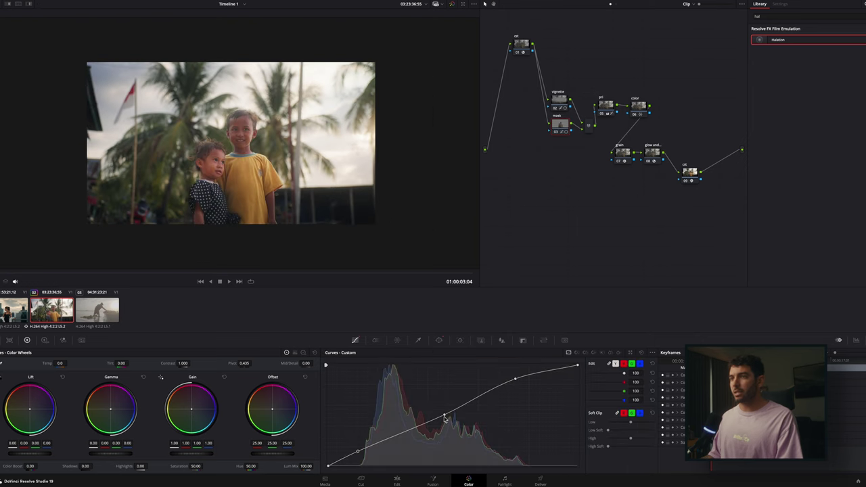
Brighten the masked children with the mask node's custom curve and track the window through the clip.
drag(445, 420, 442, 419)
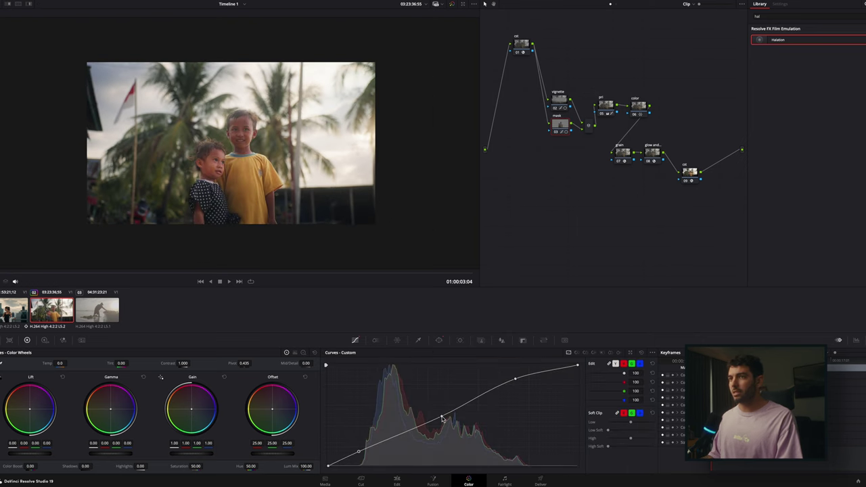
click(460, 340)
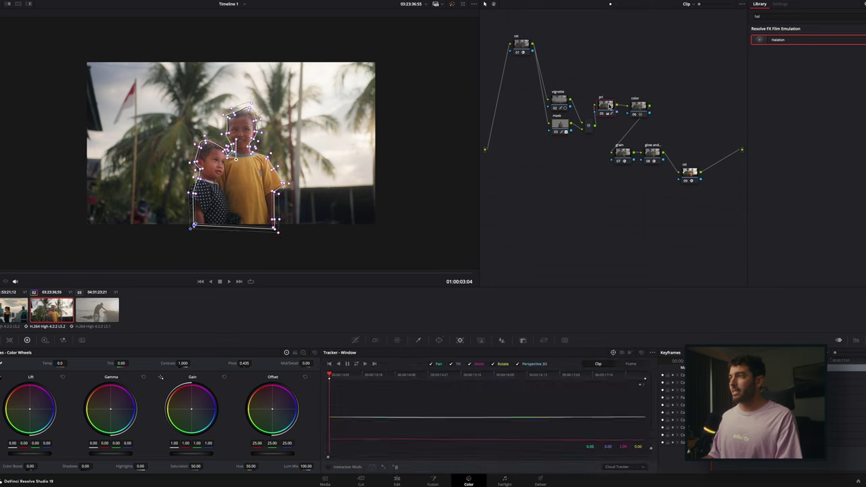
Compare the children's clip with the mask node disabled and enabled, and scrub ahead to check the grade in motion.
click(605, 105)
click(555, 131)
click(556, 132)
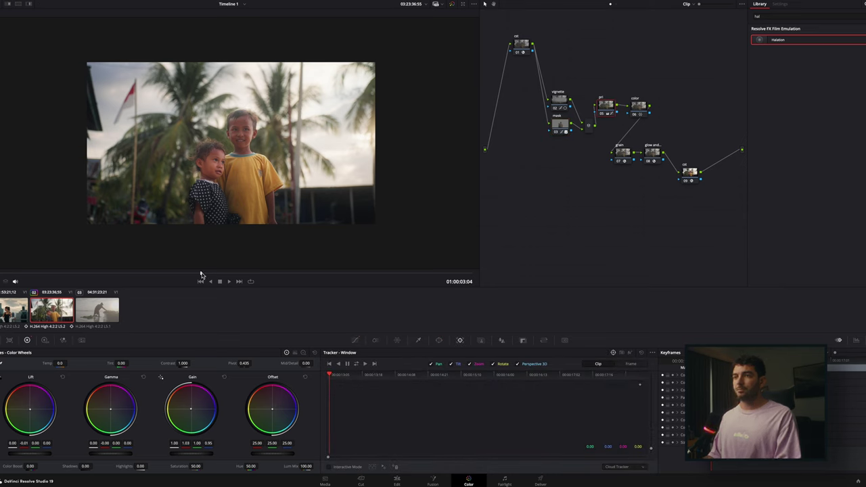
drag(203, 273, 174, 284)
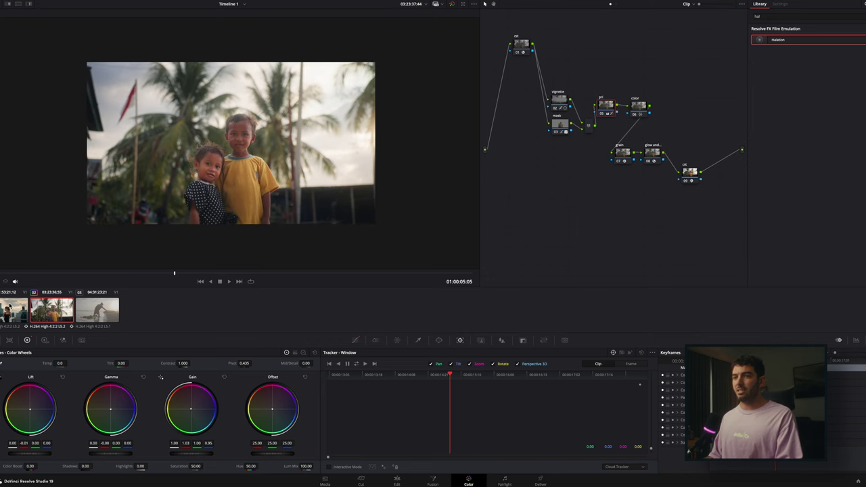
Switch back and forth between the first and second clips to compare how well their grades match.
click(10, 307)
click(58, 318)
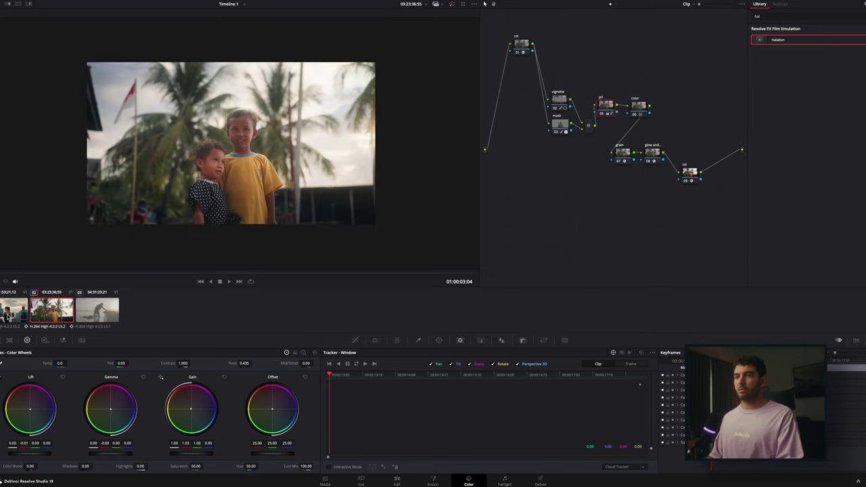
click(7, 316)
click(59, 315)
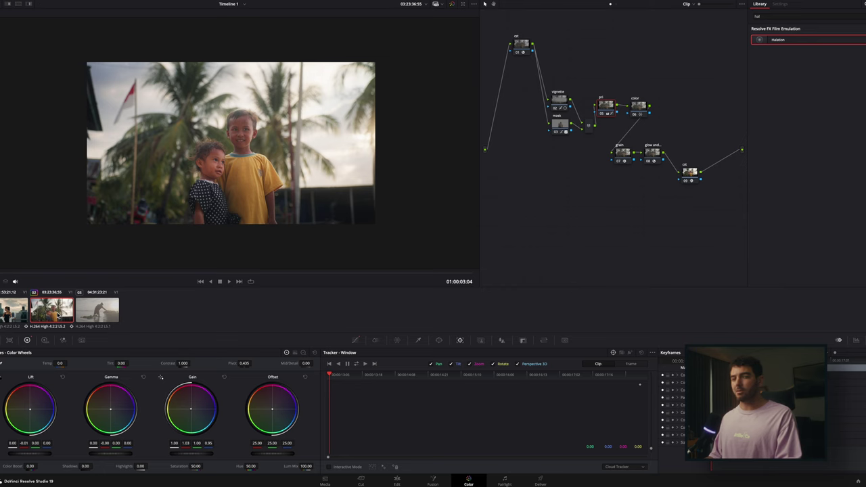
Apply the children's clip grade to the third clip with the seaweed farmer and delete its mask node.
click(101, 315)
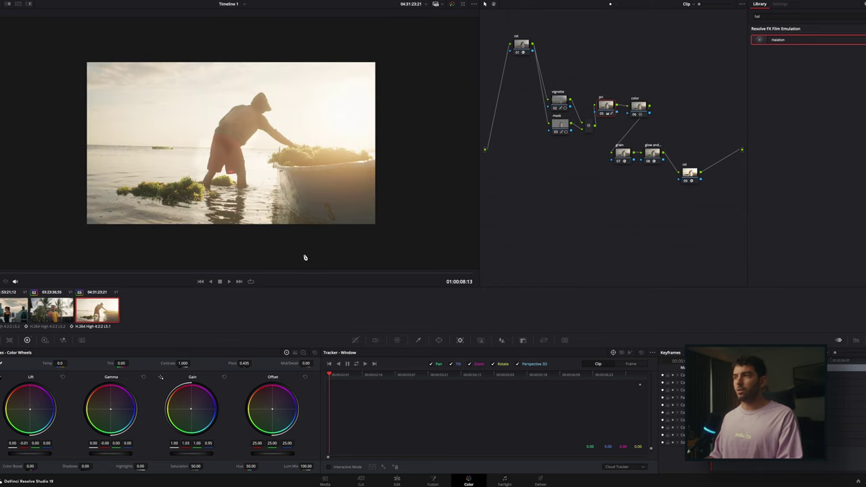
click(557, 120)
key(ctrl+d)
click(560, 124)
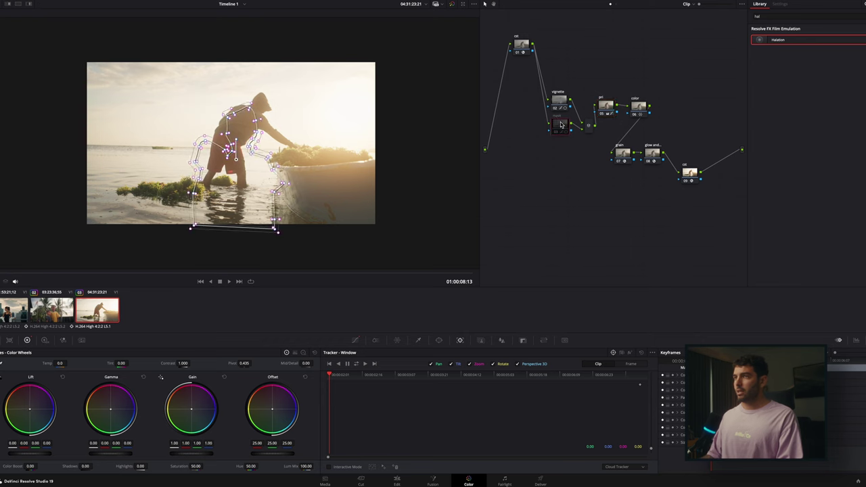
key(Delete)
Lower the farmer clip's pri node curve in the midtones and highlights, and set lift red to 0.00, gain red to 1.02 and gain blue to 0.94.
click(564, 102)
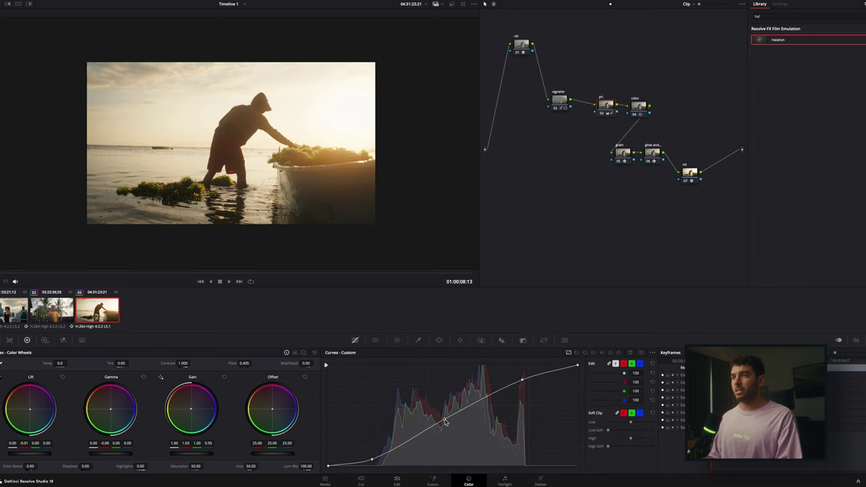
drag(444, 422, 442, 421)
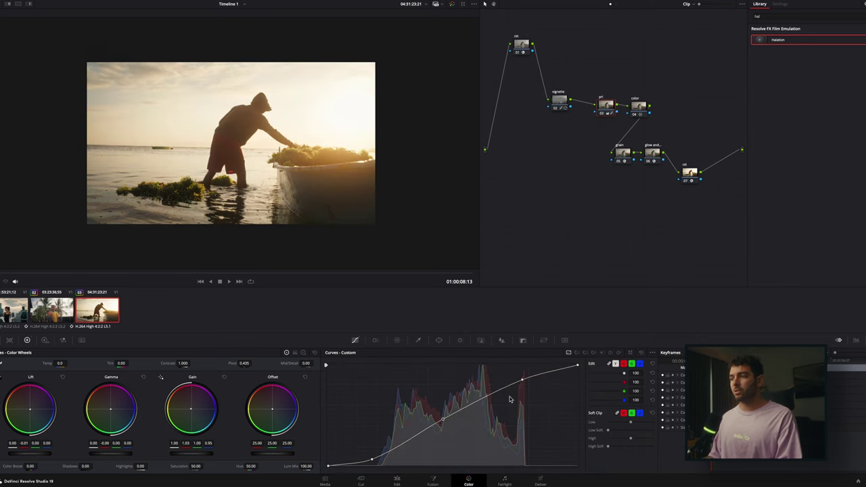
drag(521, 383, 522, 388)
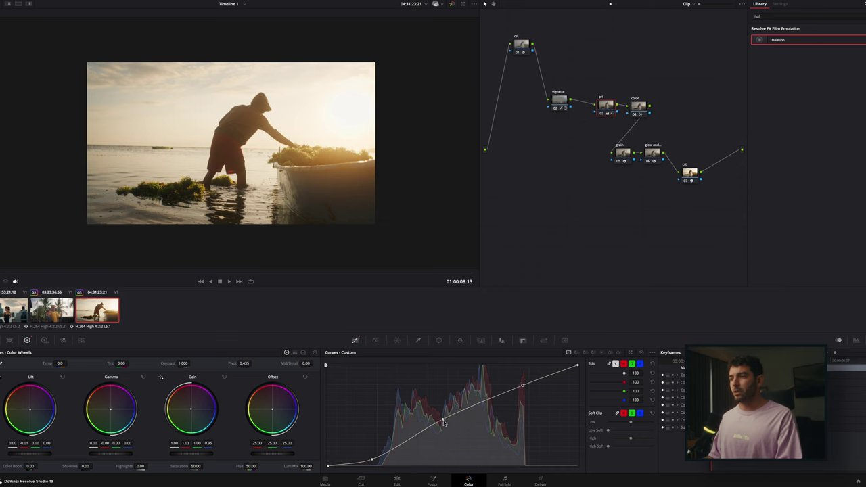
drag(444, 420, 446, 424)
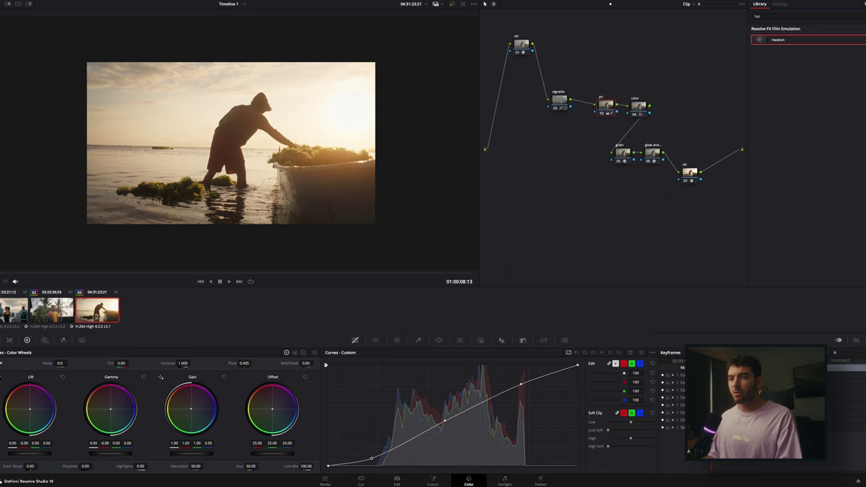
drag(24, 444, 28, 444)
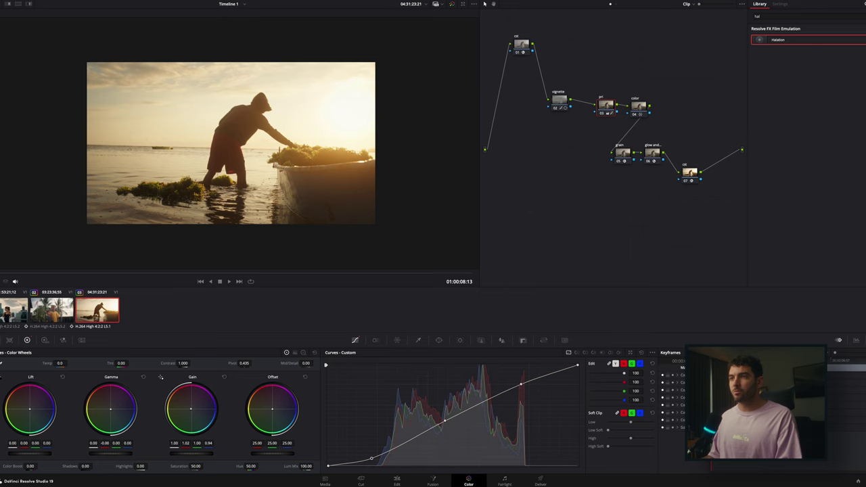
drag(208, 443, 211, 442)
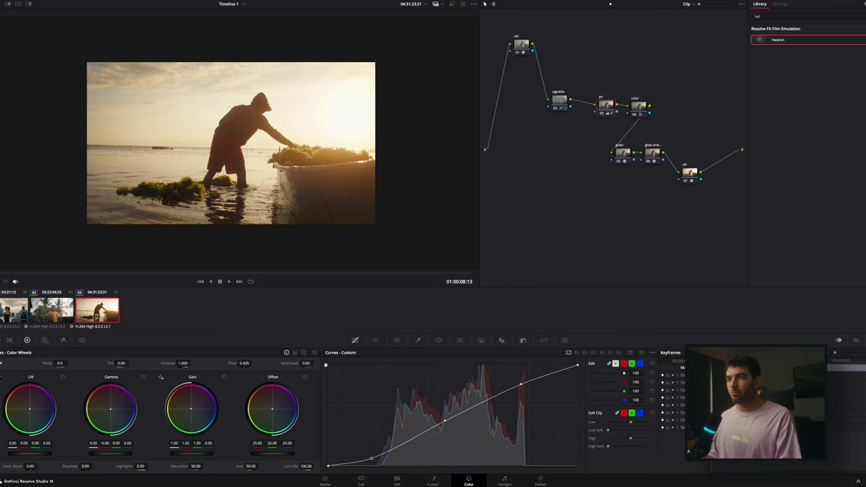
Scrub through the farmer clip and play a short stretch to review its grade.
drag(192, 273, 281, 278)
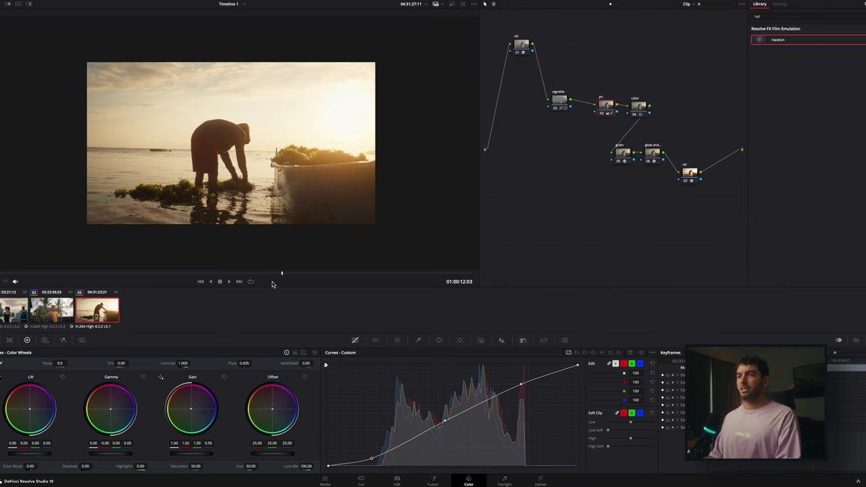
key(space)
key(space)
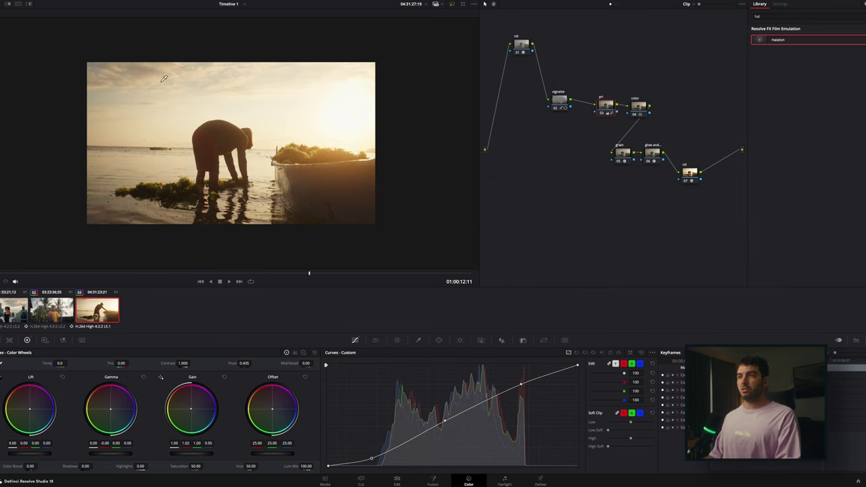